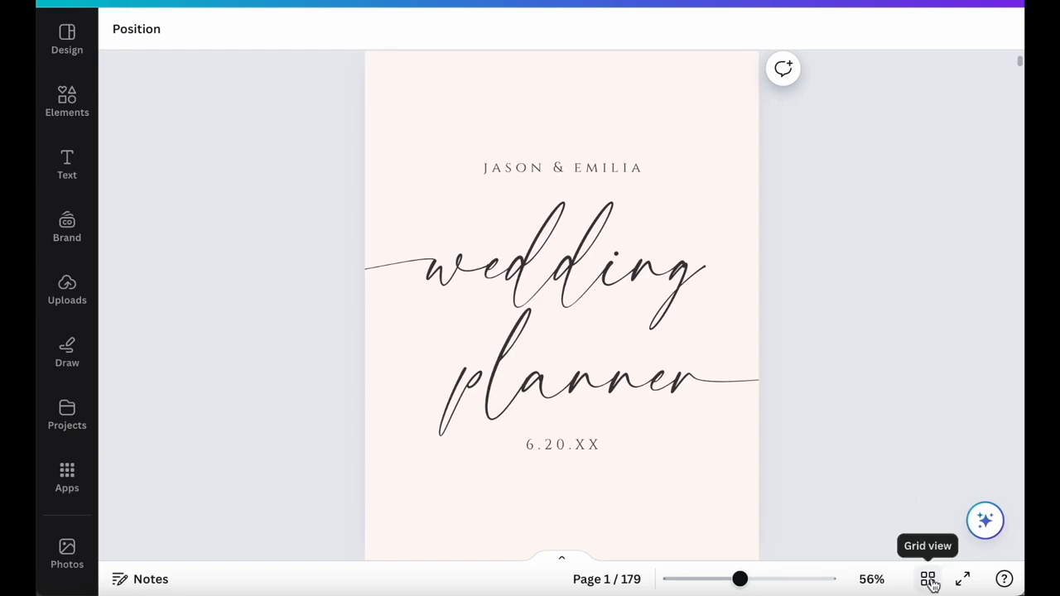
# - Open the contents page from the page overview and follow its "Our Story" link to the section divider
pyautogui.click(929, 579)
pyautogui.scroll(-1, 638, 454)
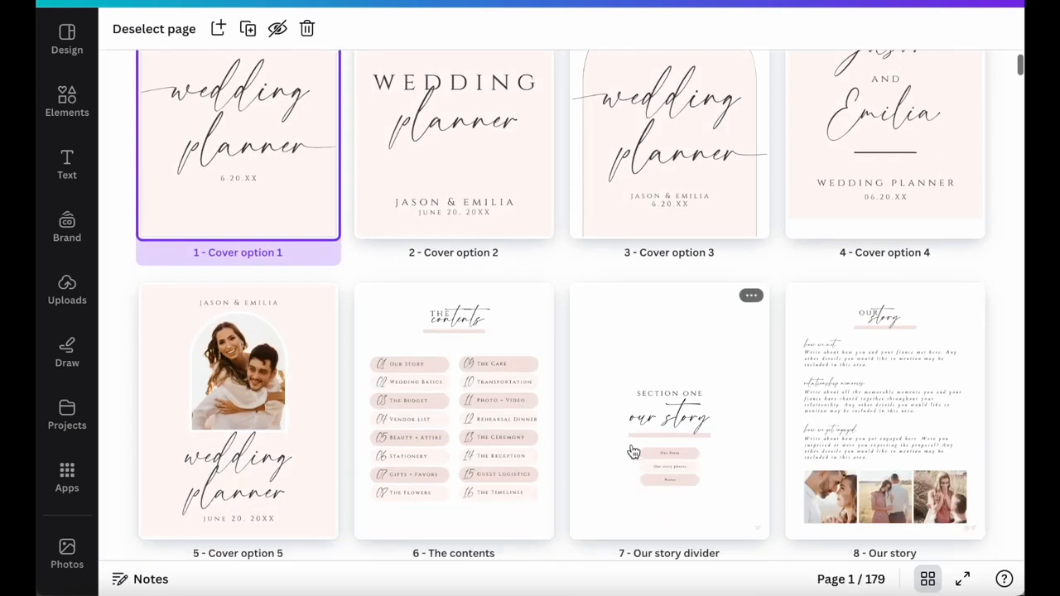
pyautogui.doubleClick(474, 404)
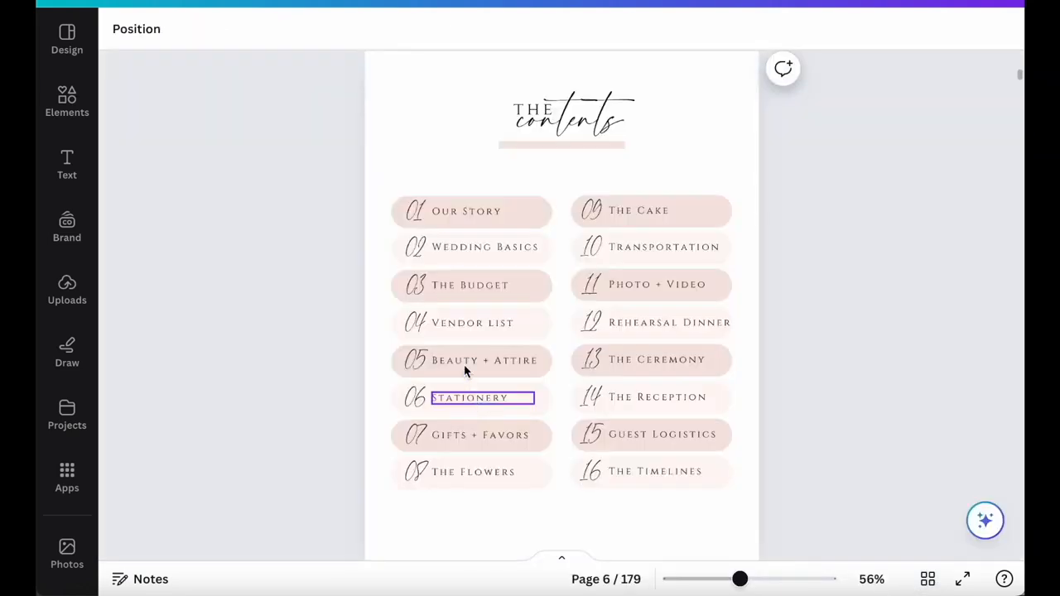
pyautogui.click(452, 211)
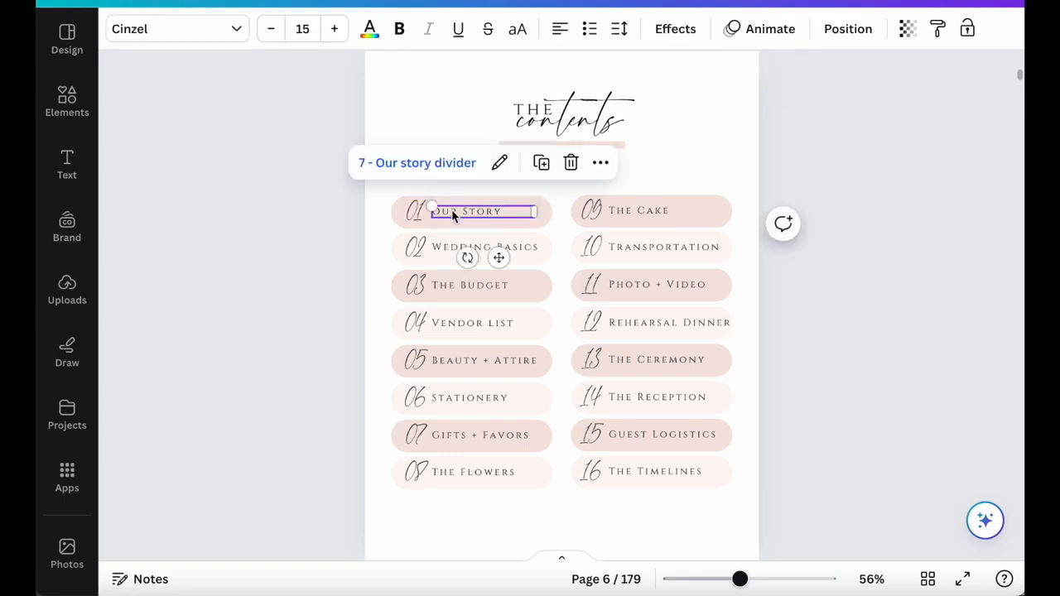
pyautogui.click(448, 163)
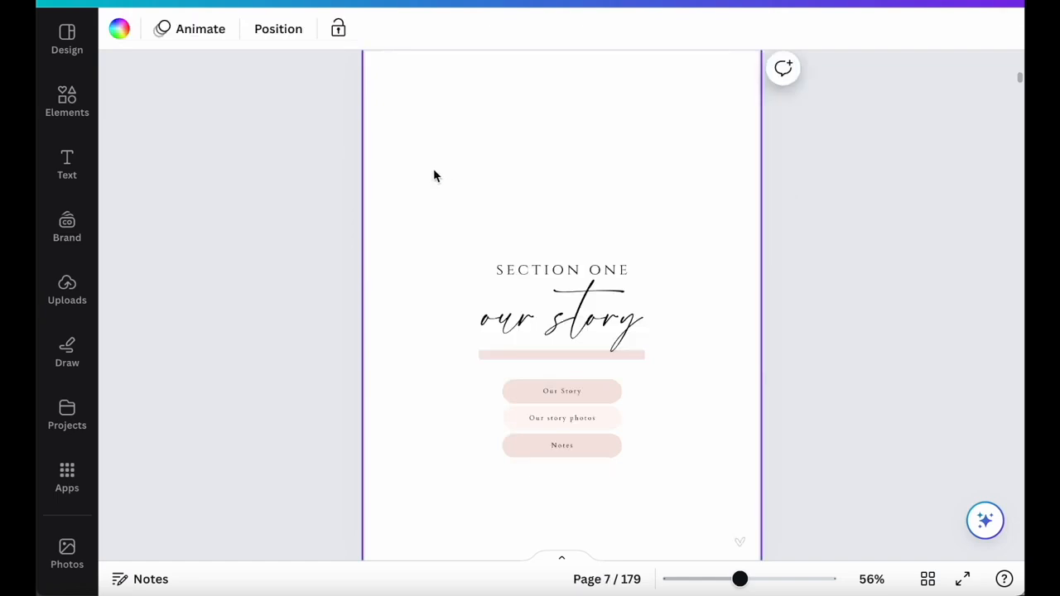
# - Follow the "Our Story" link on the Section One divider to the Our story page
pyautogui.scroll(-1, 700, 291)
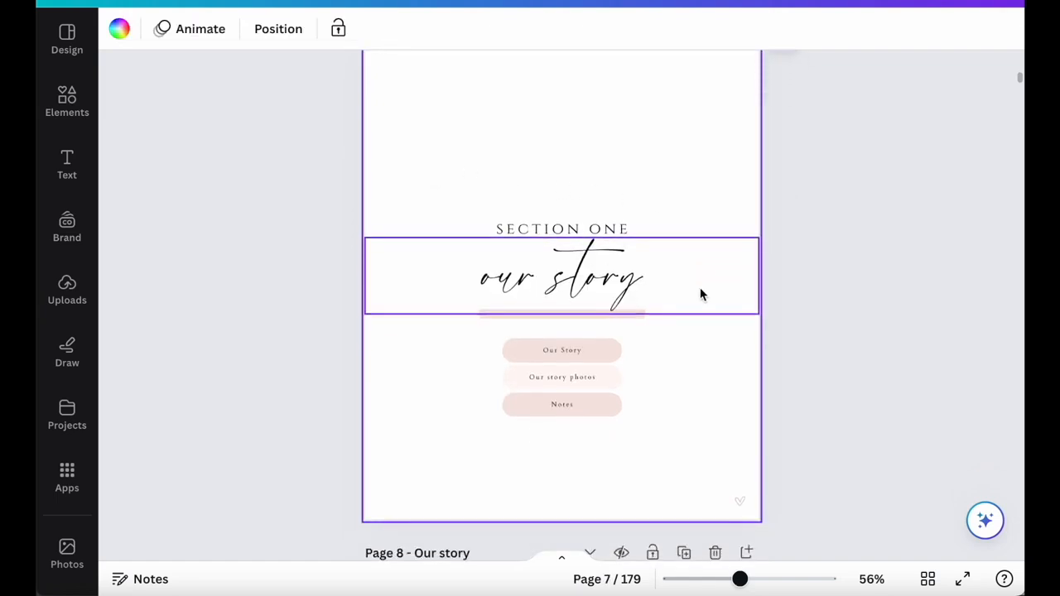
pyautogui.click(569, 355)
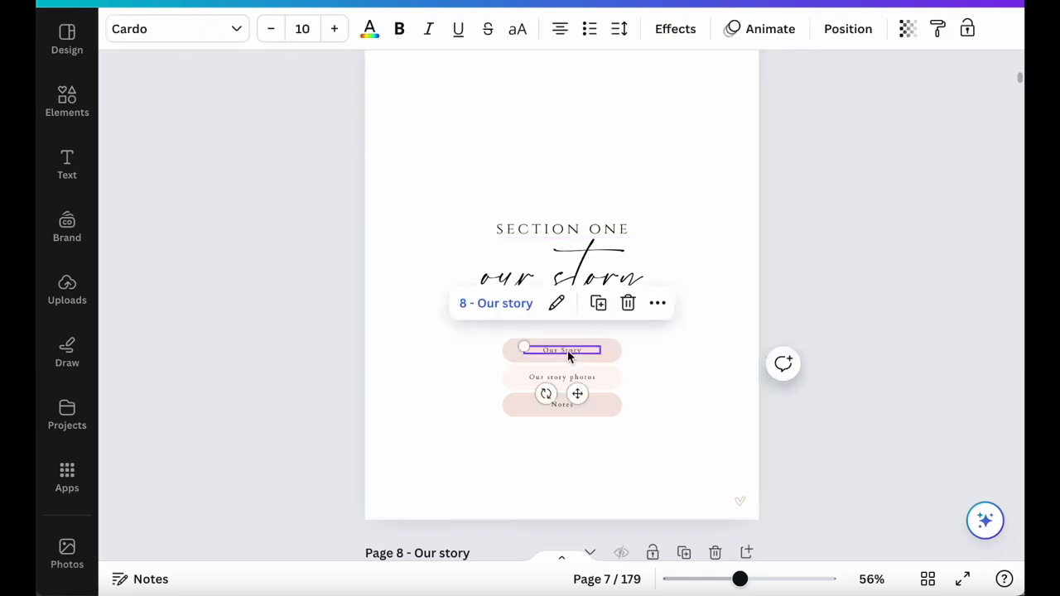
pyautogui.click(497, 304)
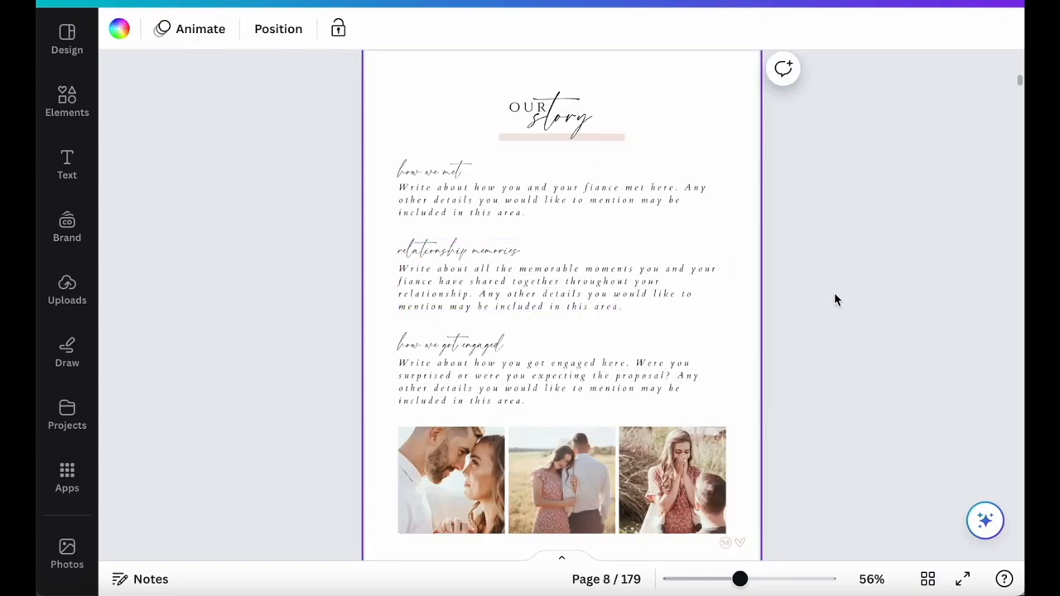
# - Follow the S1 link in the corner of the Our story page back to its section divider
pyautogui.scroll(-2, 835, 299)
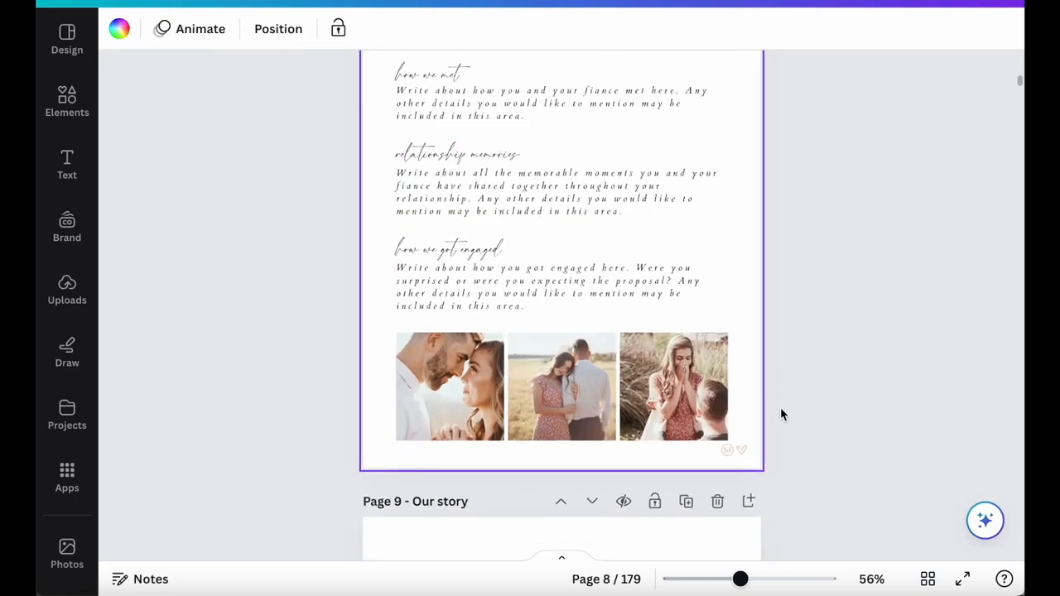
pyautogui.scroll(3, 780, 414)
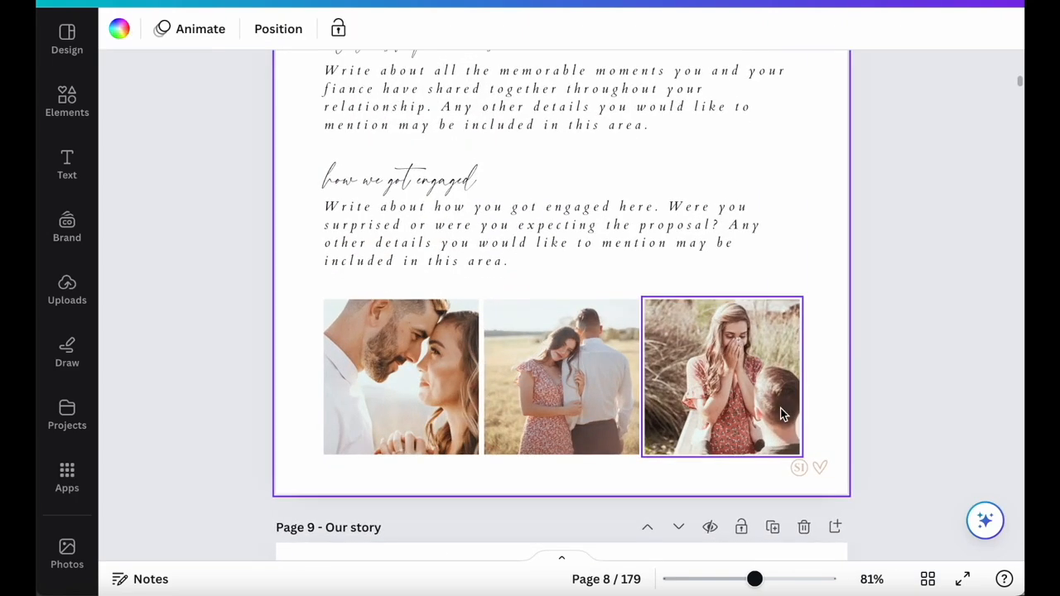
pyautogui.click(798, 470)
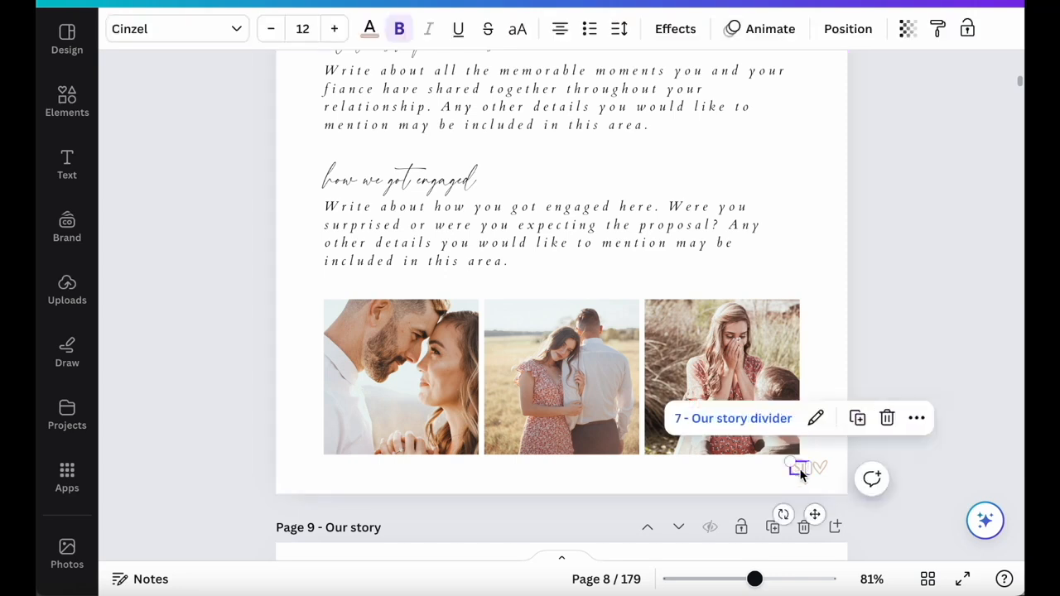
pyautogui.click(778, 419)
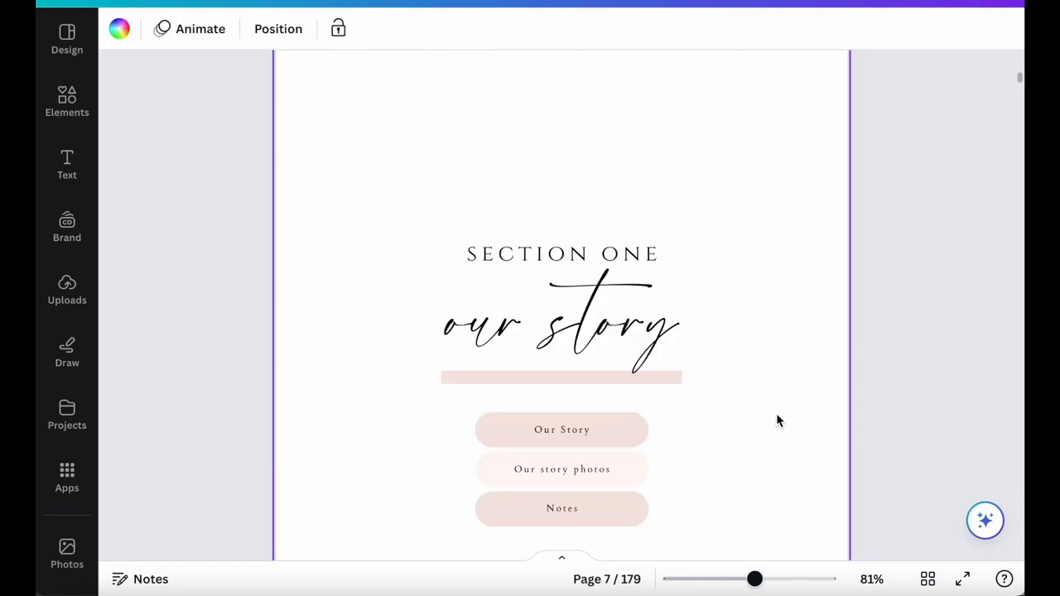
# - Follow the heart icon's link on the Section One divider back to the contents page
pyautogui.scroll(-3, 776, 421)
pyautogui.scroll(-2, 776, 421)
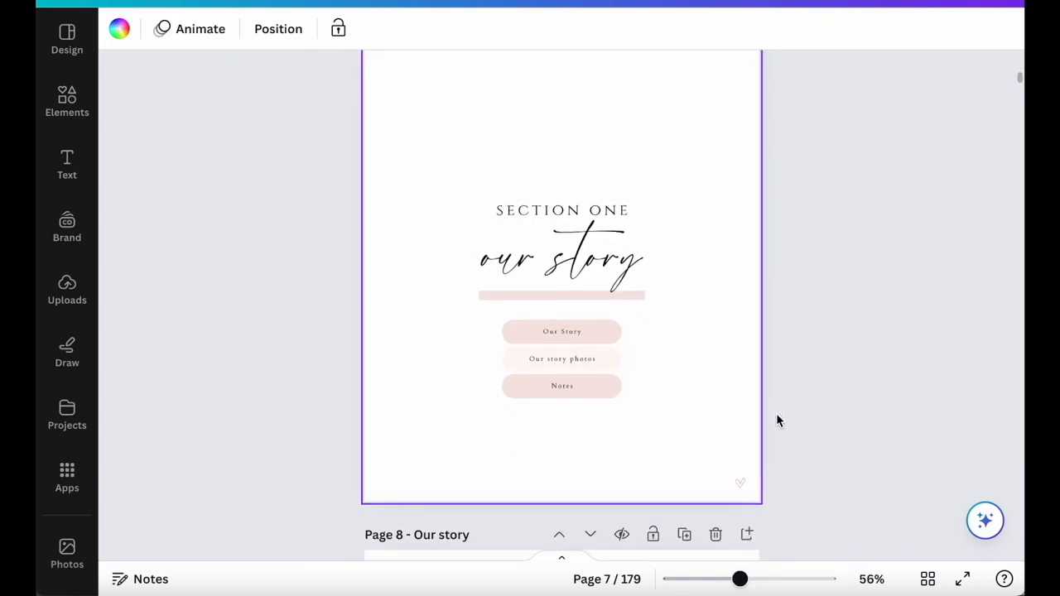
pyautogui.click(741, 487)
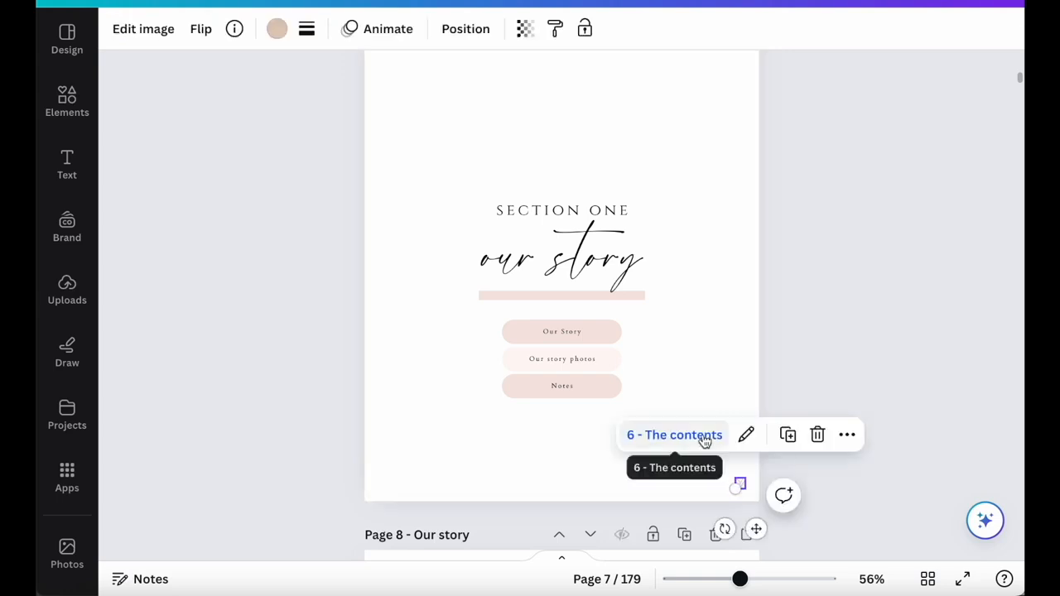
pyautogui.click(674, 435)
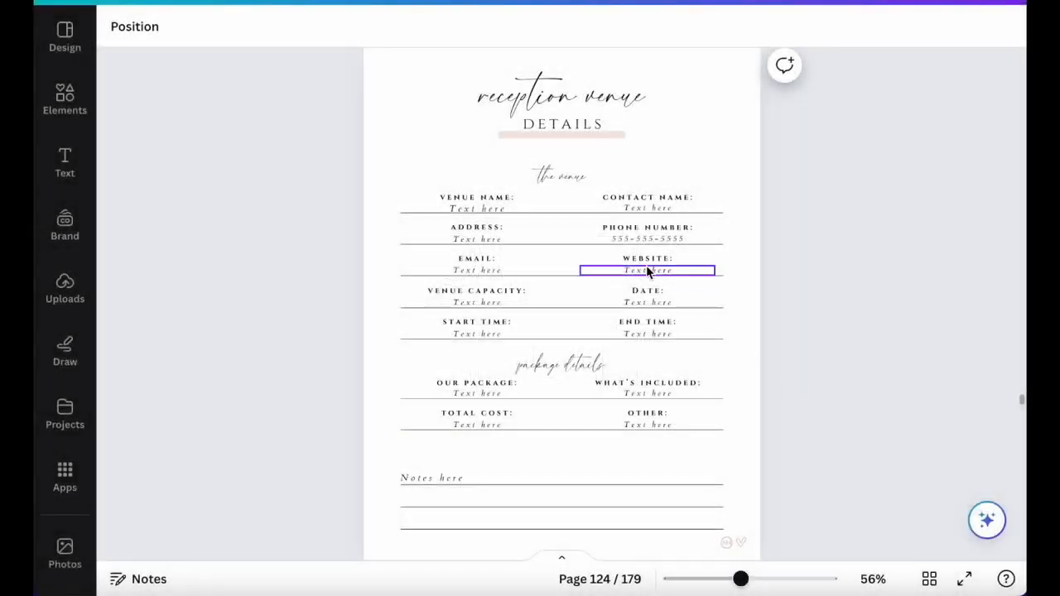
# - Replace the venue name placeholder on the reception venue details page with "Golf Club"
pyautogui.click(498, 211)
pyautogui.click(497, 210)
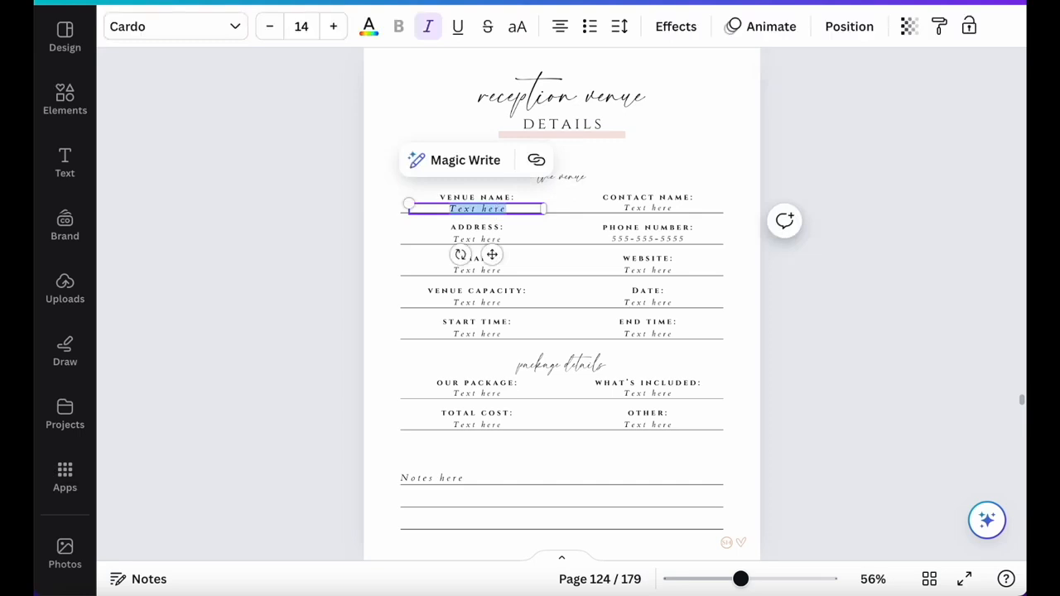
pyautogui.write('Golf Club')
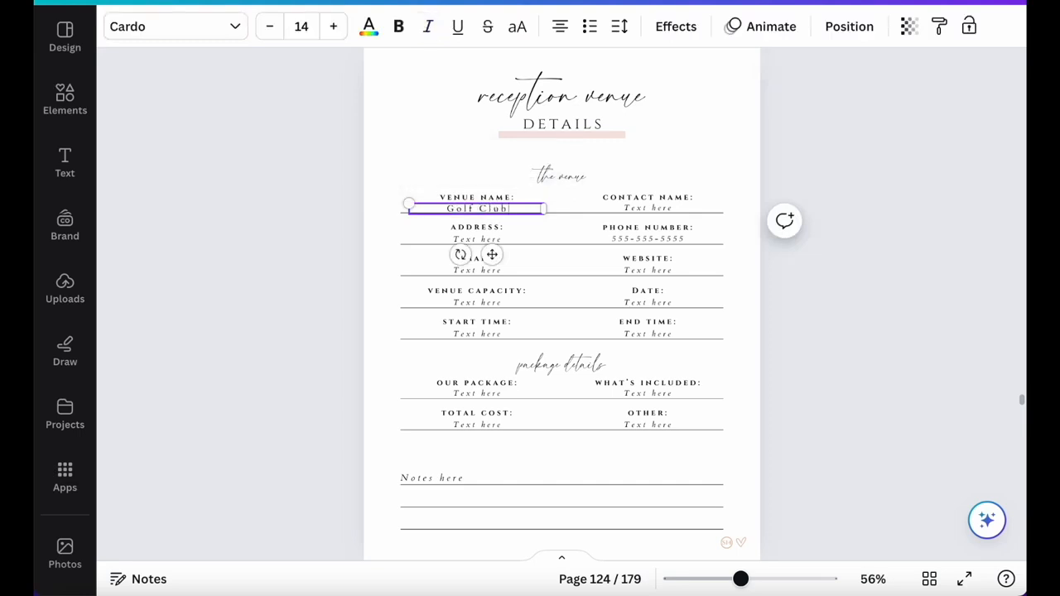
pyautogui.doubleClick(464, 208)
pyautogui.tripleClick(464, 208)
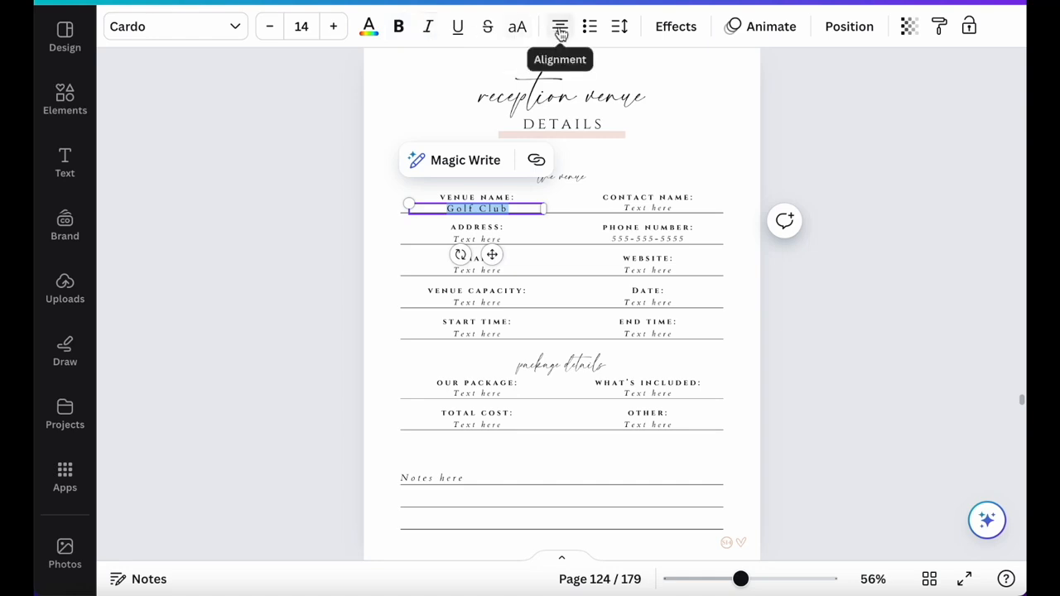
pyautogui.click(328, 176)
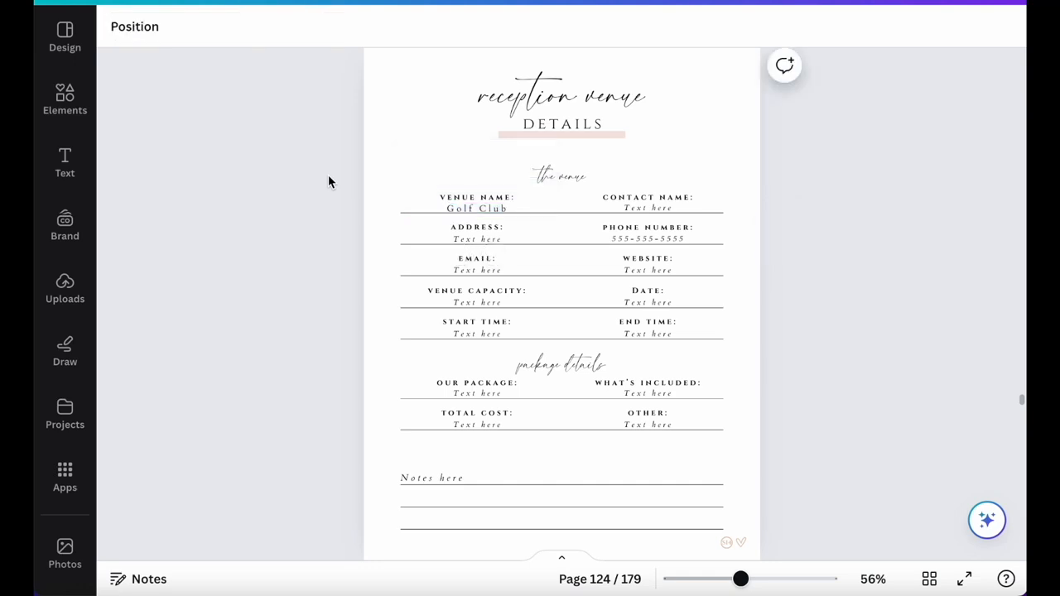
# - Add a text box reading "Text box" and place it below the Details heading at about X 3.84 in, Y 2.08 in
pyautogui.click(69, 172)
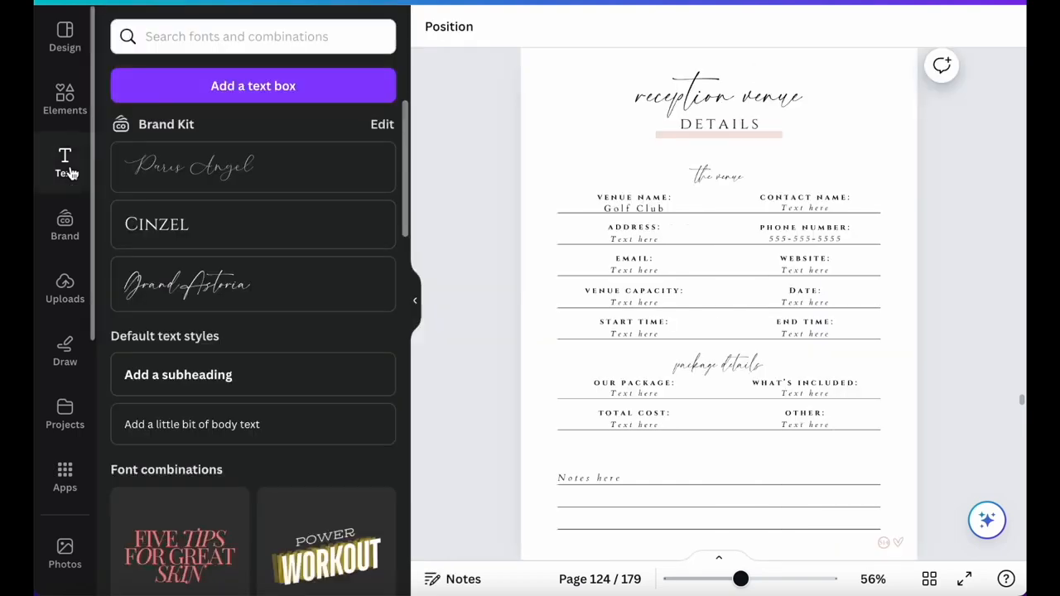
pyautogui.click(252, 86)
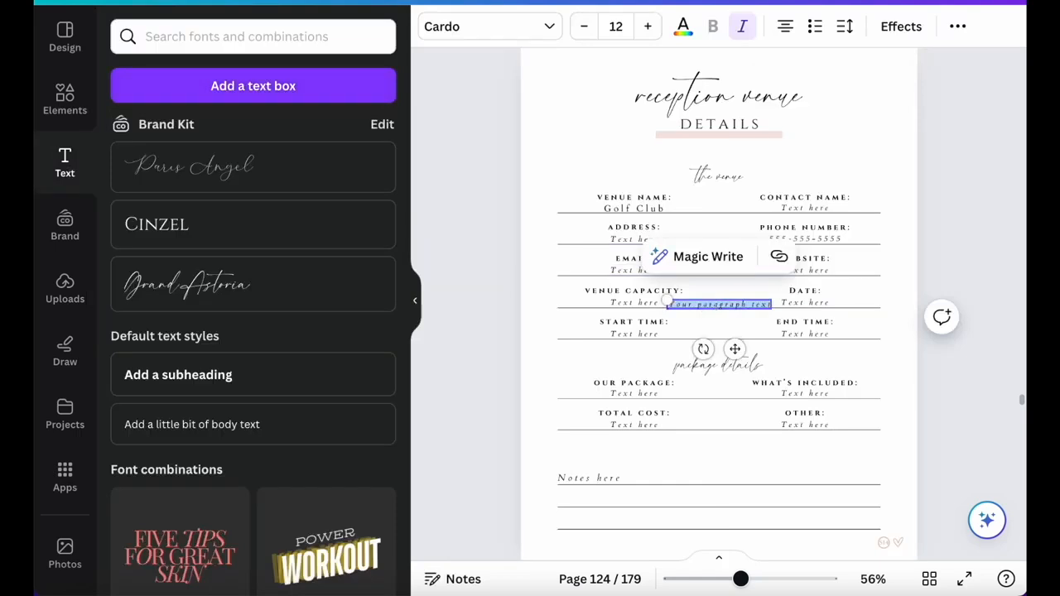
pyautogui.write('Text he')
pyautogui.write('x')
pyautogui.click(990, 229)
pyautogui.moveTo(742, 312); pyautogui.dragTo(742, 150)
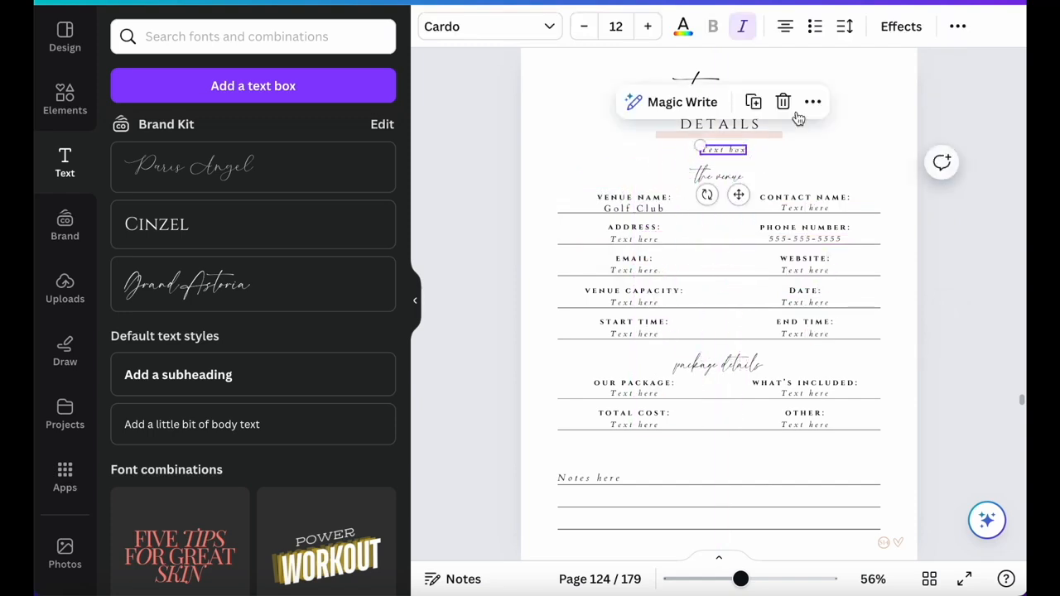
# - Try the page alignments on the new text box: center, right and finally left
pyautogui.click(960, 29)
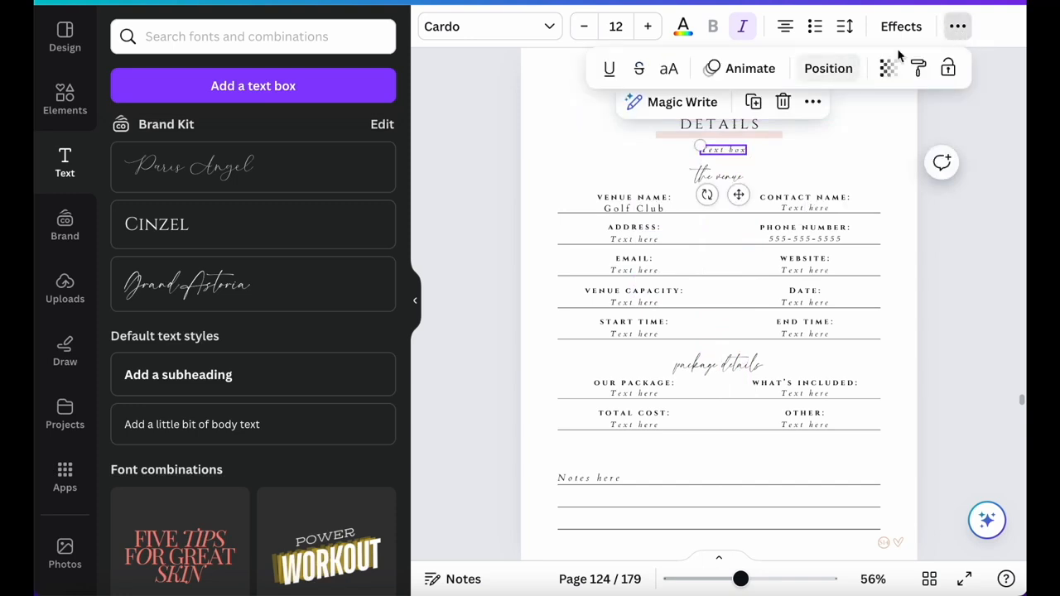
pyautogui.click(829, 69)
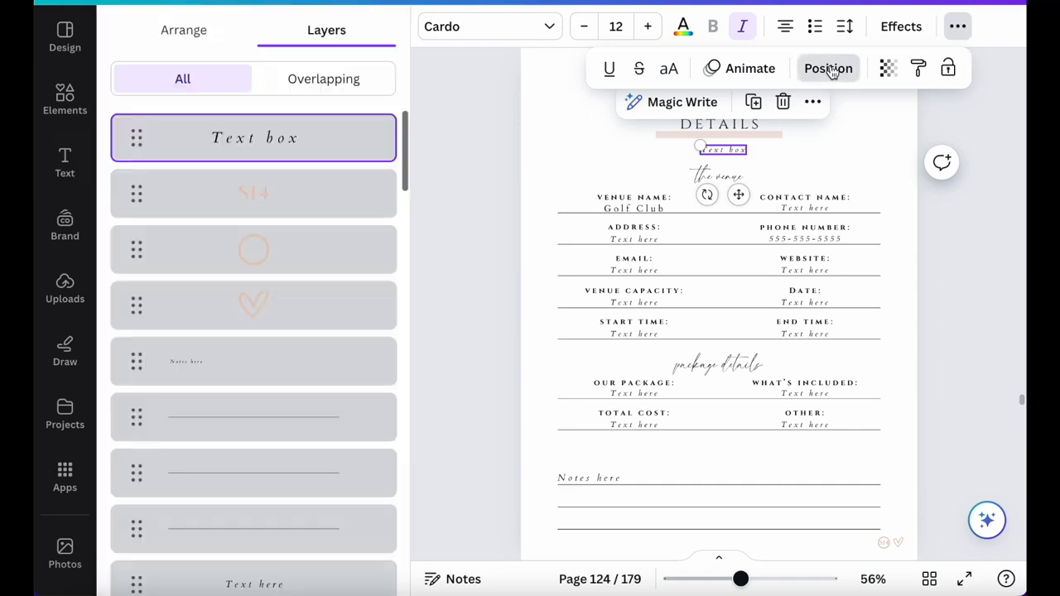
pyautogui.click(171, 37)
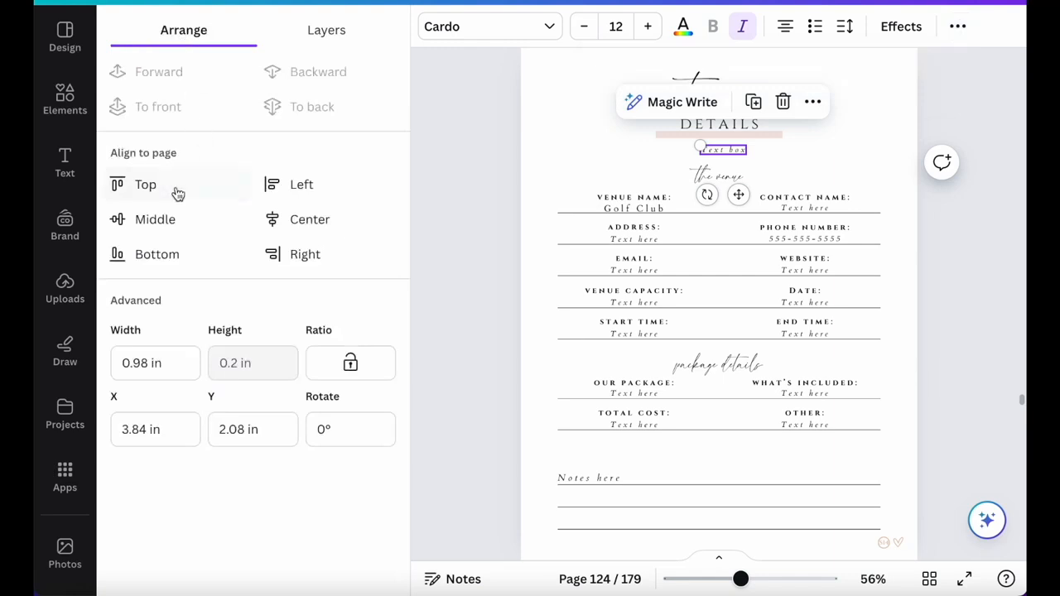
pyautogui.click(307, 229)
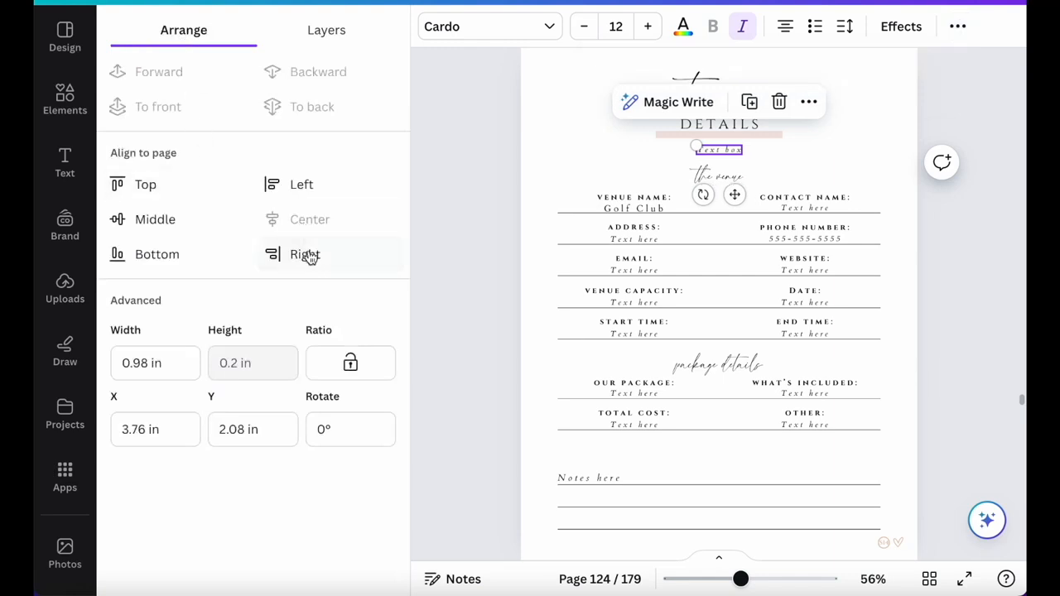
pyautogui.click(310, 260)
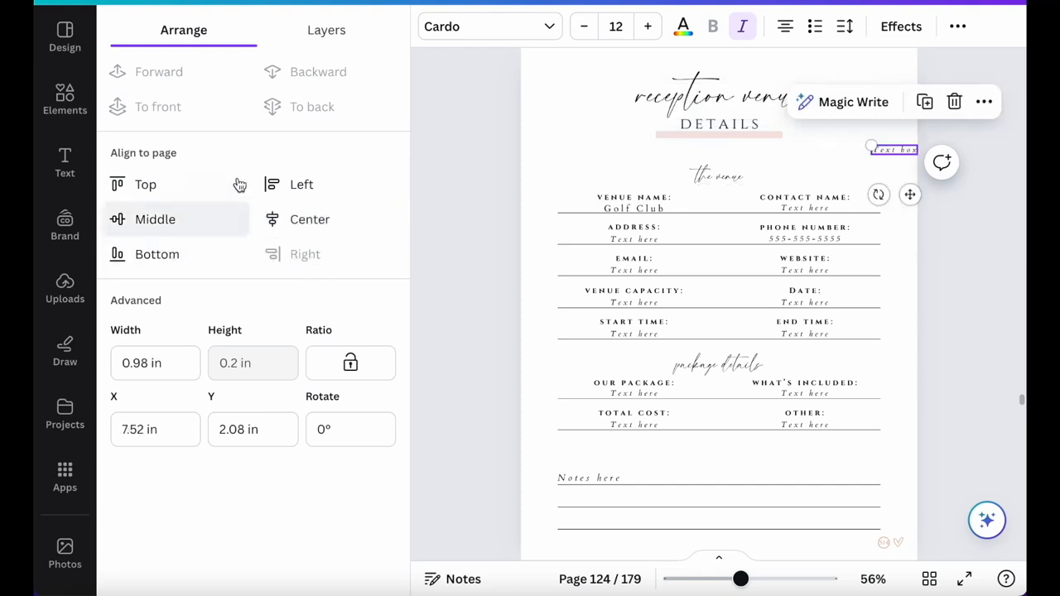
pyautogui.click(280, 185)
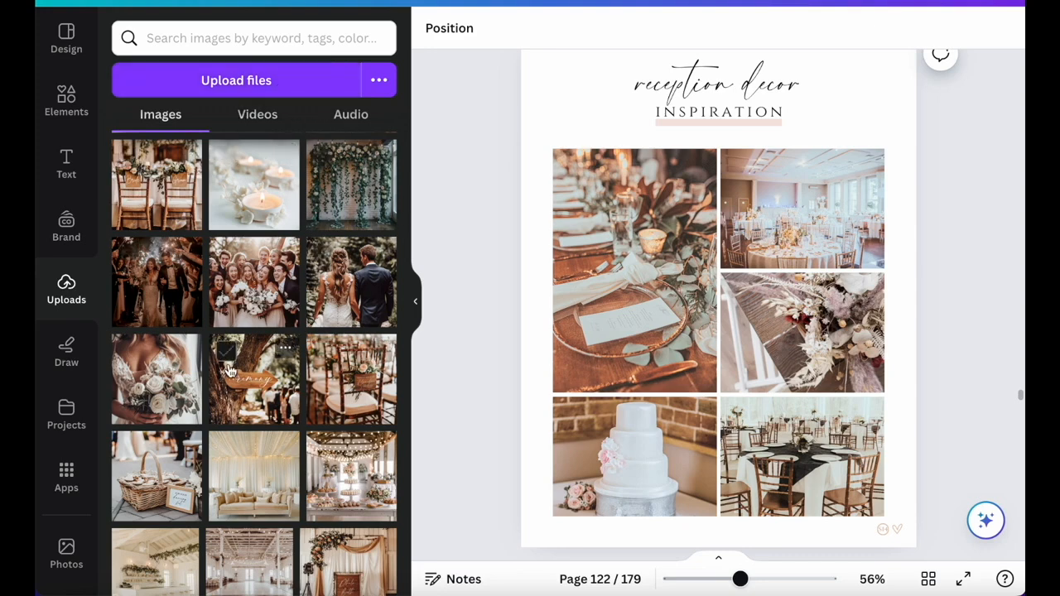
# - Add the uploaded bride and groom chairs photo to the reception decor page and drop it into the floral arrangement's frame
pyautogui.click(160, 184)
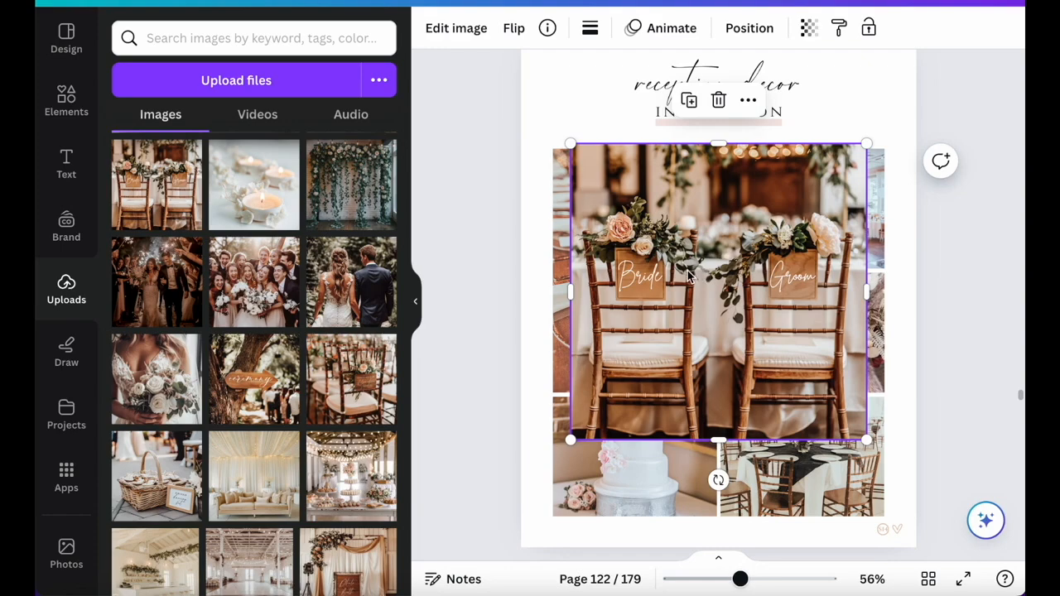
pyautogui.moveTo(690, 275); pyautogui.dragTo(802, 330)
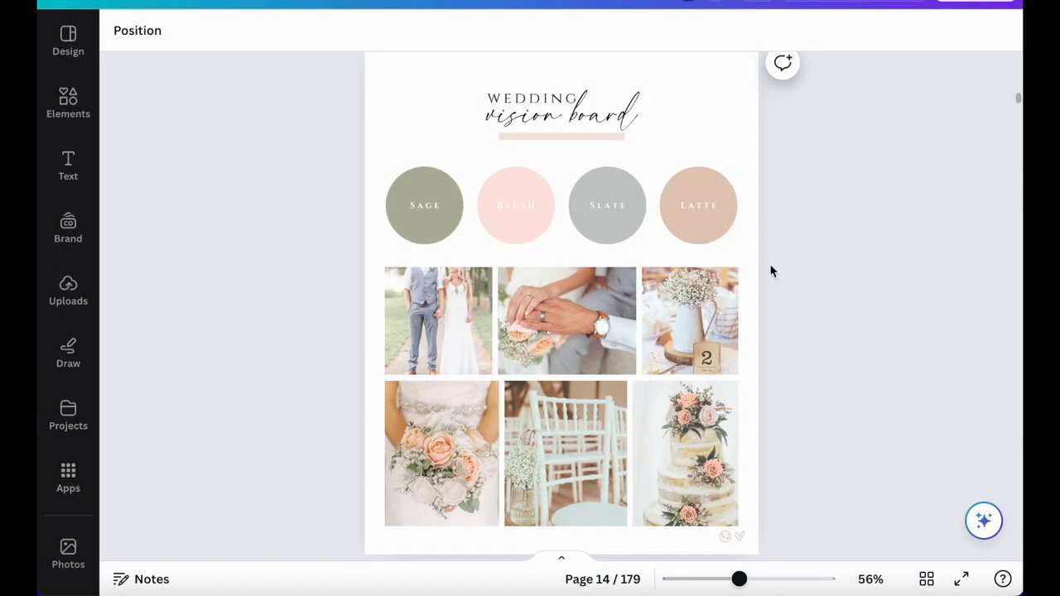
# - Ungroup the Latte color circle from its label on the wedding vision board
pyautogui.click(719, 185)
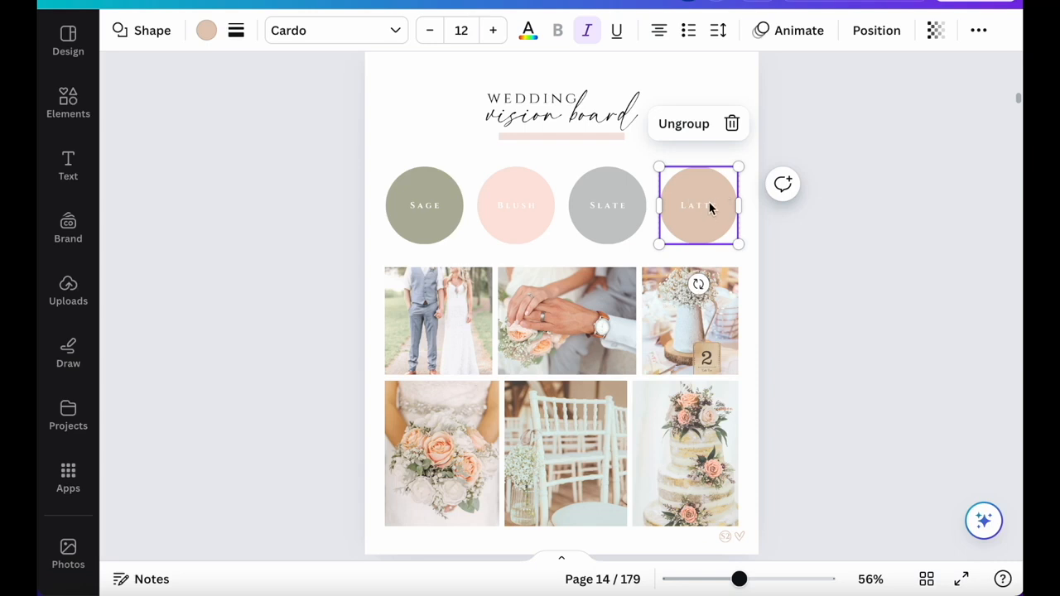
pyautogui.click(693, 131)
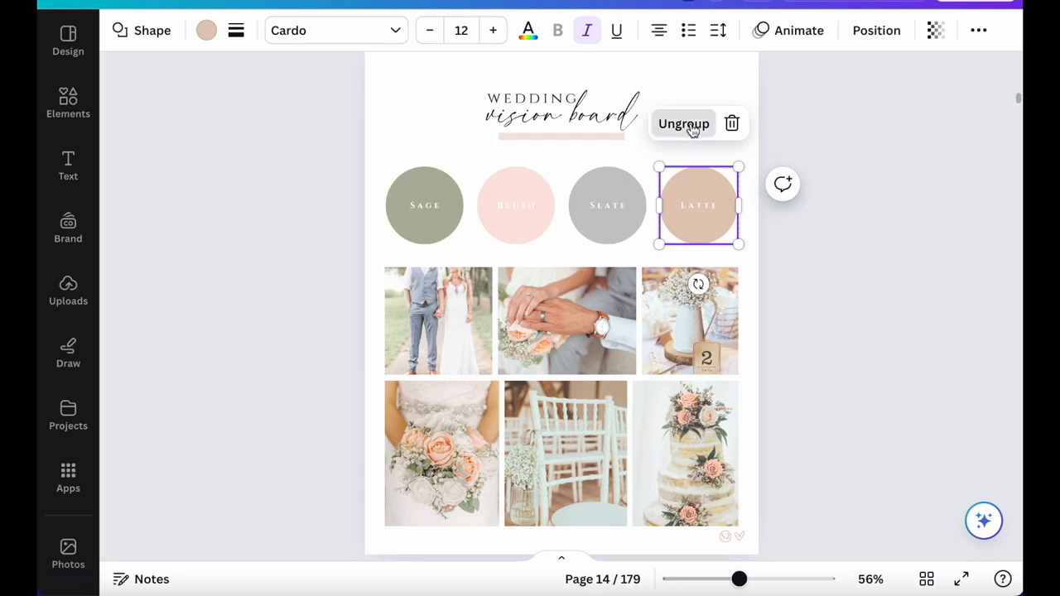
pyautogui.click(807, 268)
# - Change the Latte circle's fill to a new solid brown color, #735746
pyautogui.click(722, 176)
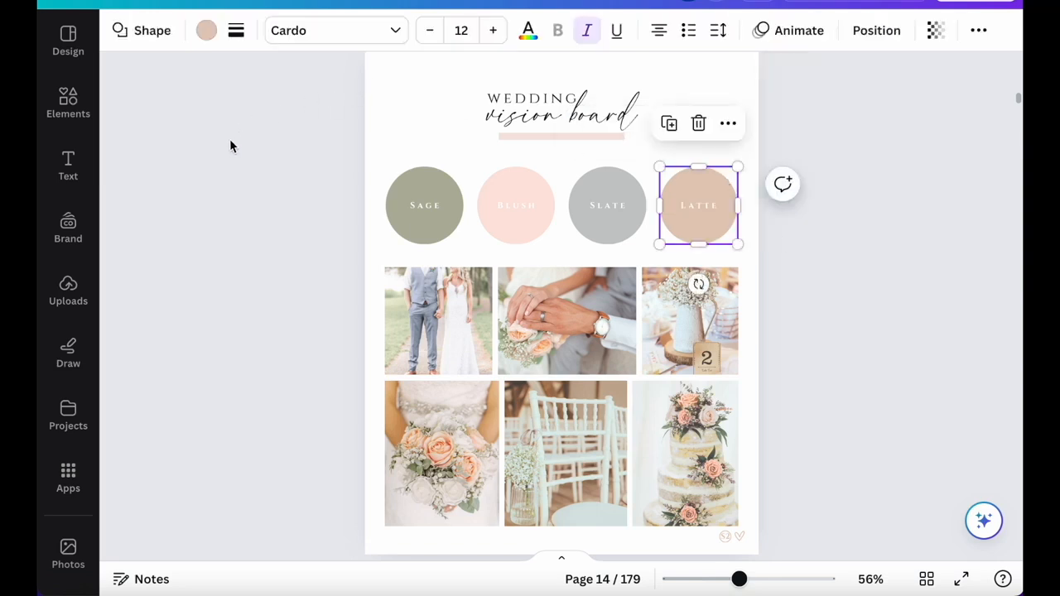
pyautogui.click(209, 32)
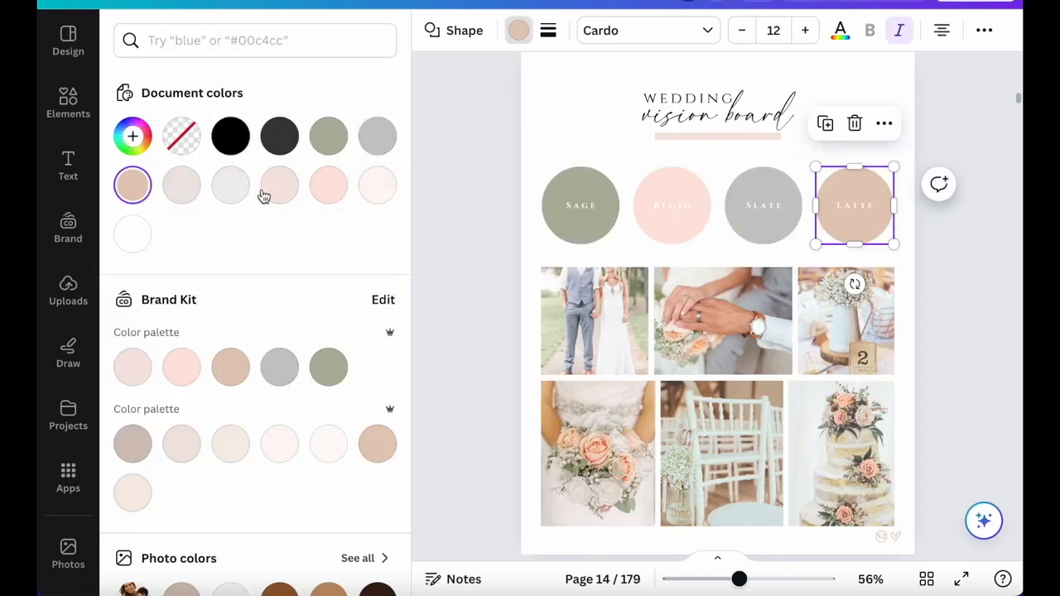
pyautogui.click(133, 138)
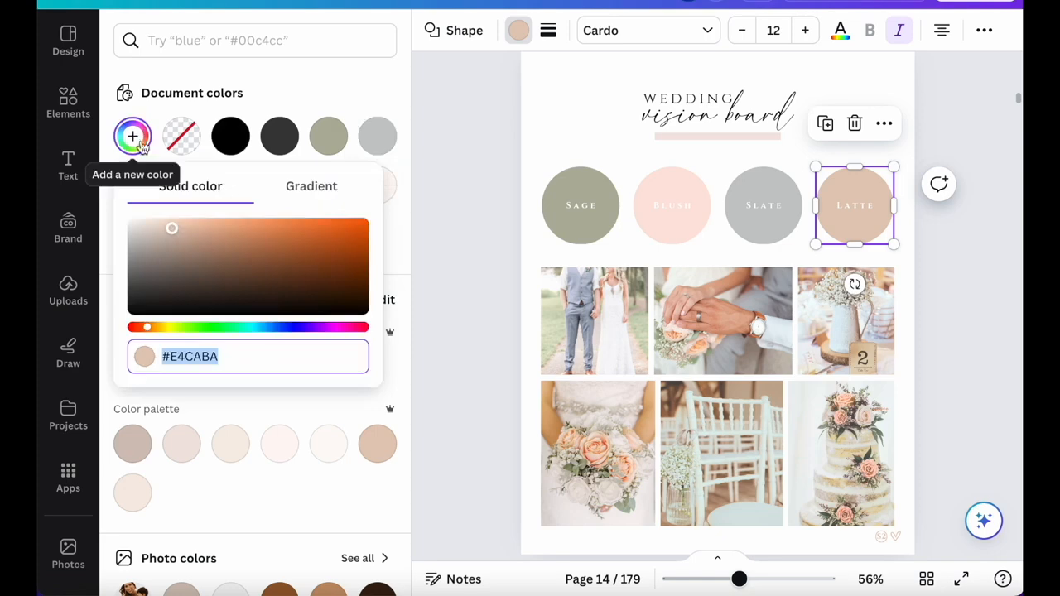
pyautogui.click(224, 277)
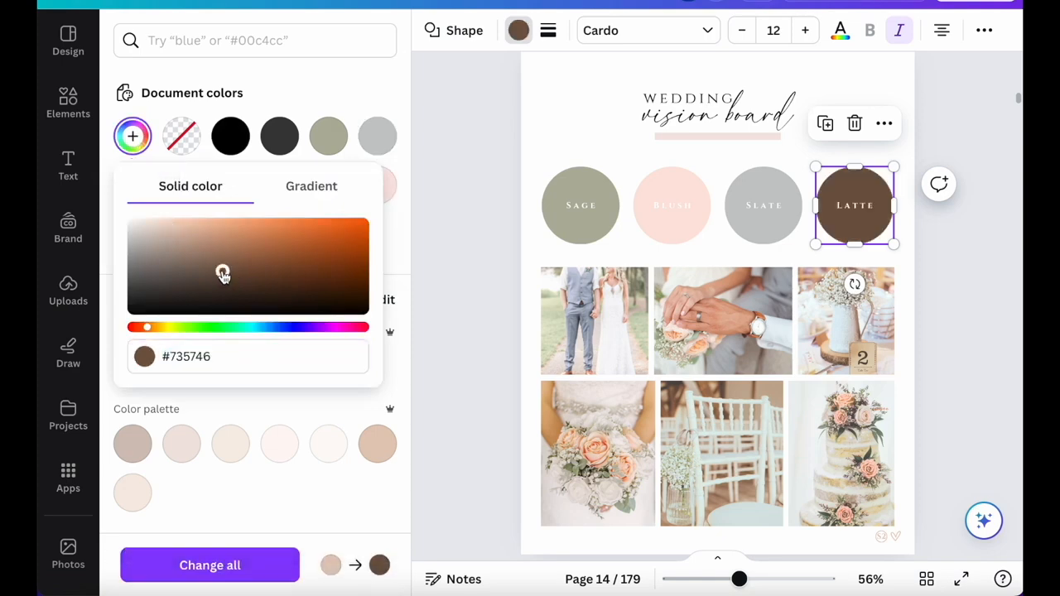
# - Duplicate the Latte circle together with its label and place the copy above the original, beside the vision board title
pyautogui.click(462, 280)
pyautogui.click(930, 246)
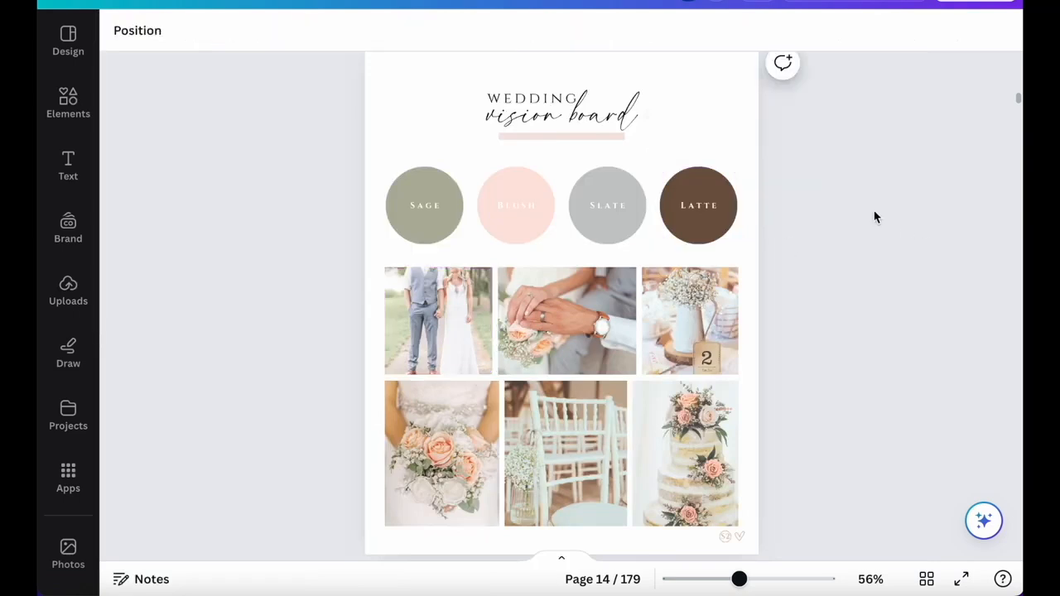
pyautogui.moveTo(739, 153)
pyautogui.mouseDown()
pyautogui.moveTo(701, 230)
pyautogui.moveTo(736, 158)
pyautogui.mouseUp()
pyautogui.moveTo(733, 165); pyautogui.dragTo(666, 247)
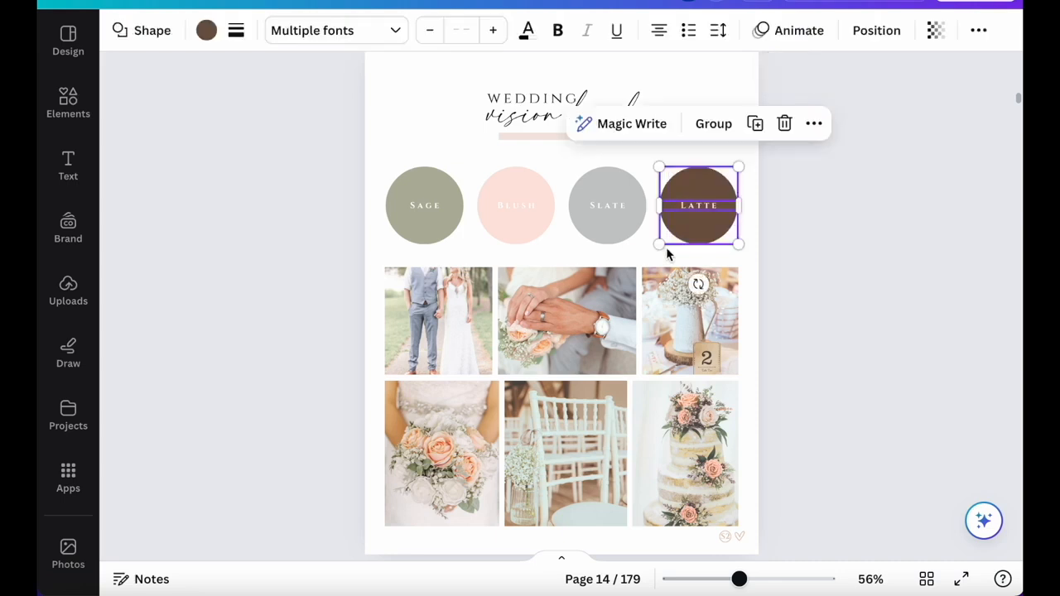
pyautogui.click(816, 125)
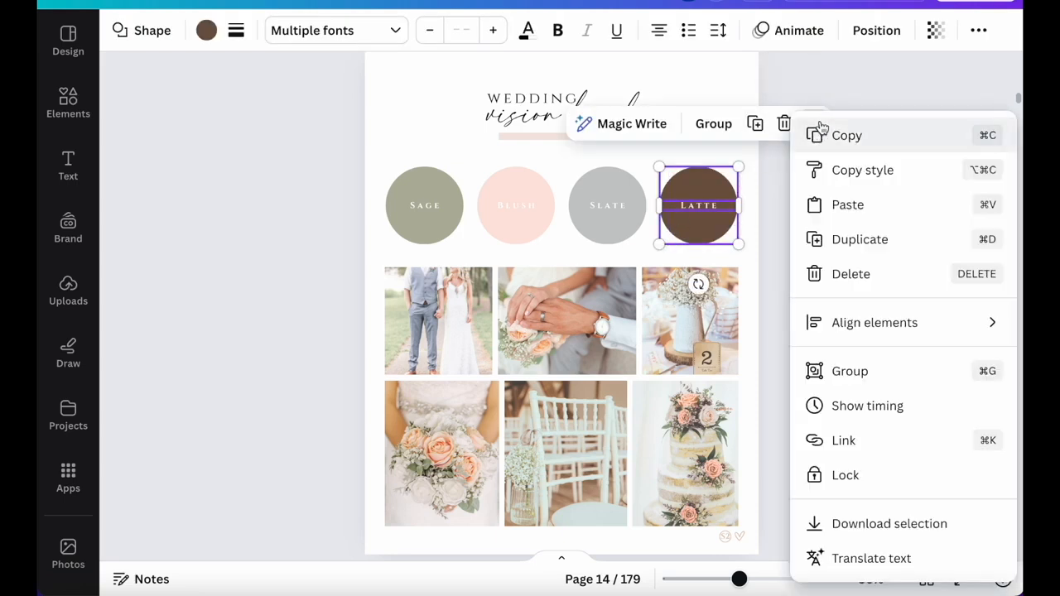
pyautogui.click(858, 240)
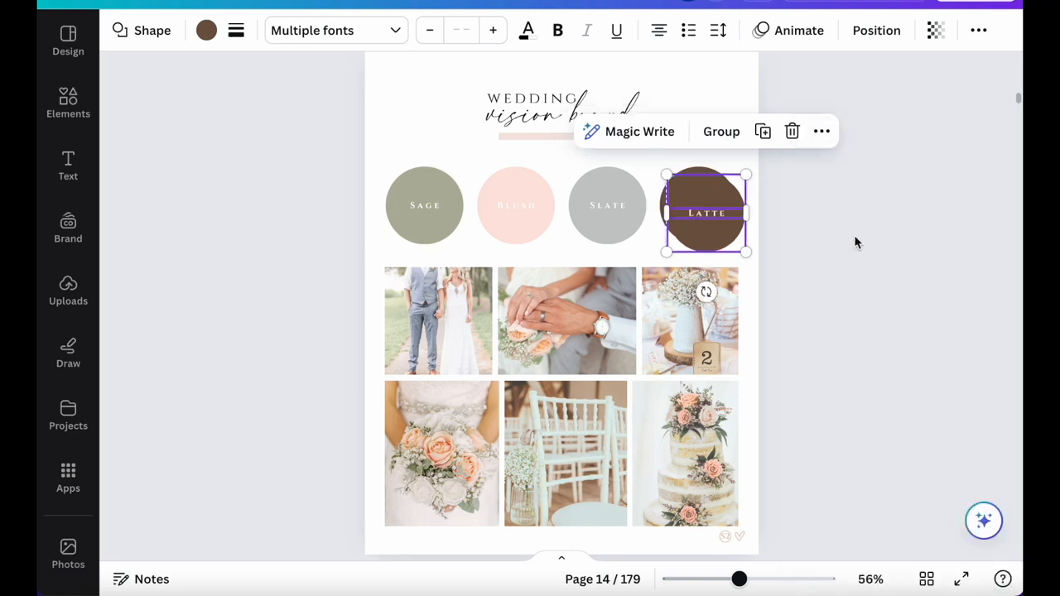
pyautogui.moveTo(701, 221); pyautogui.dragTo(692, 116)
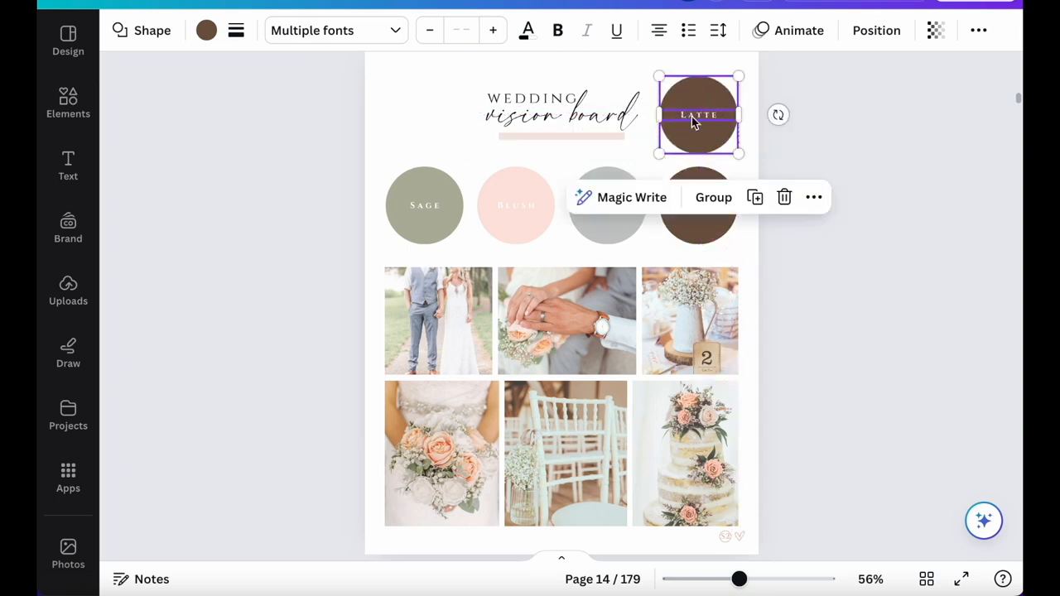
pyautogui.click(844, 263)
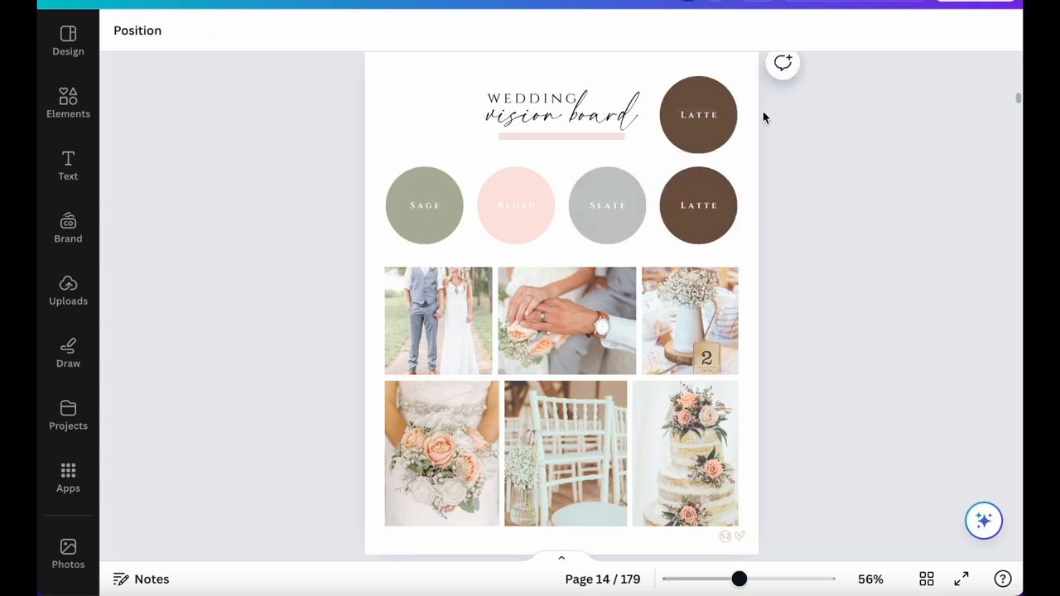
# - Delete the duplicated Latte circle and label beside the title
pyautogui.click(702, 124)
pyautogui.press('Delete')
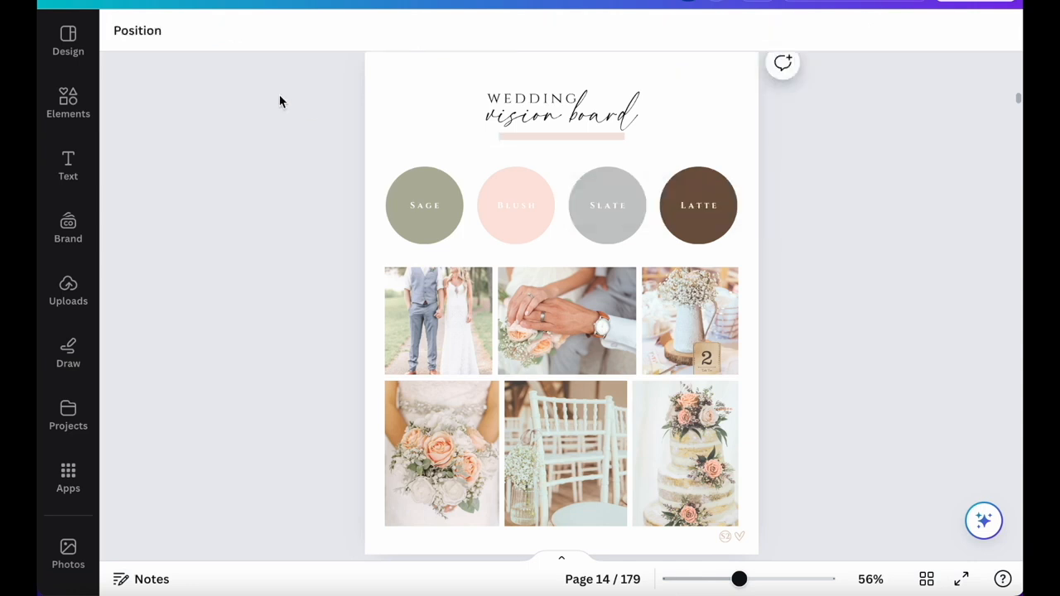
# - Add a rounded square from the full shapes collection to the vision board page
pyautogui.click(70, 108)
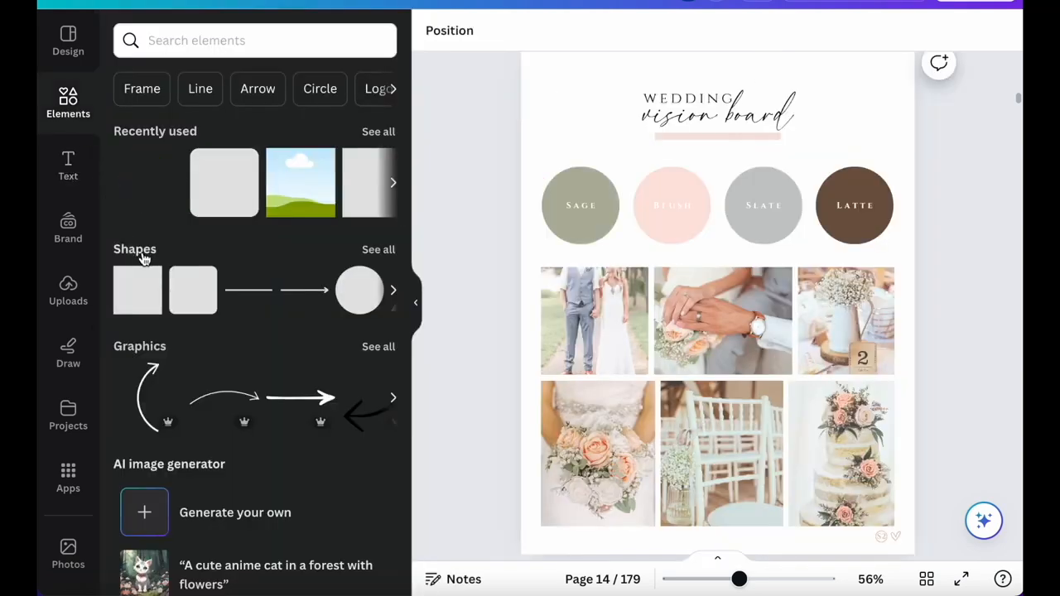
pyautogui.click(377, 250)
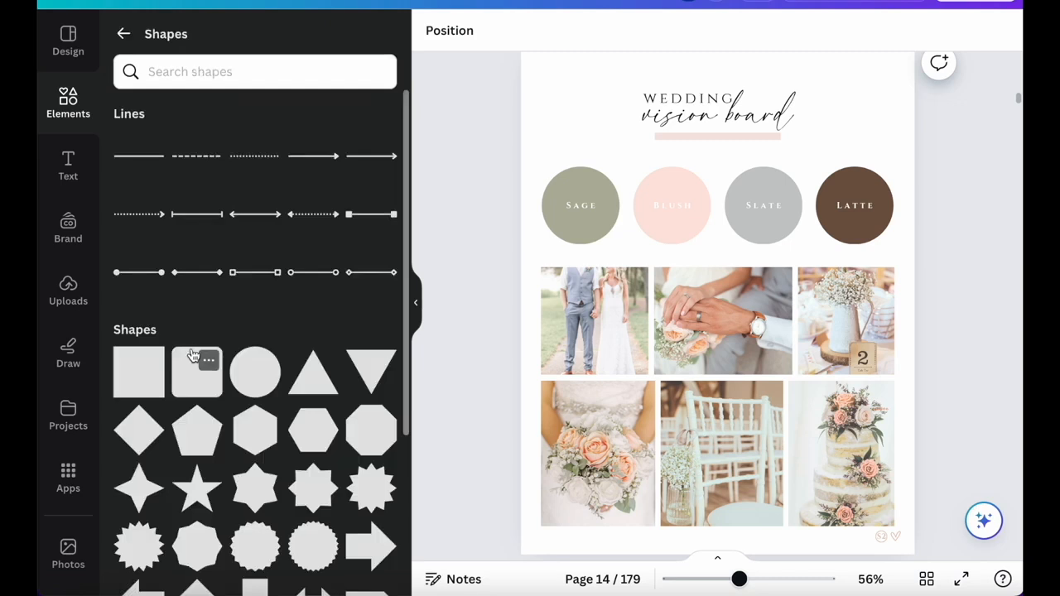
pyautogui.scroll(-2, 192, 355)
pyautogui.scroll(2, 193, 354)
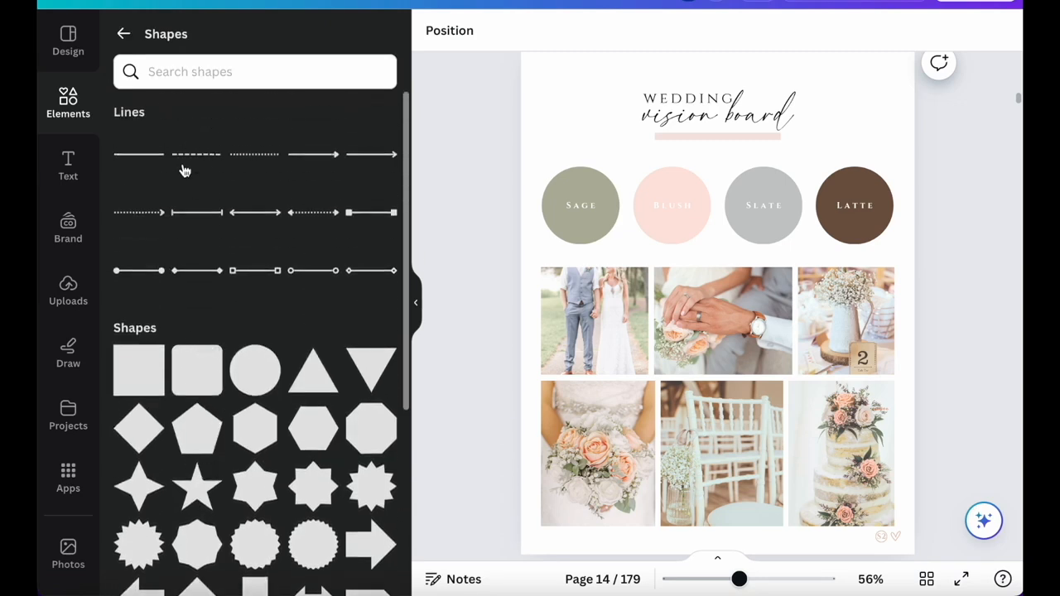
pyautogui.click(194, 383)
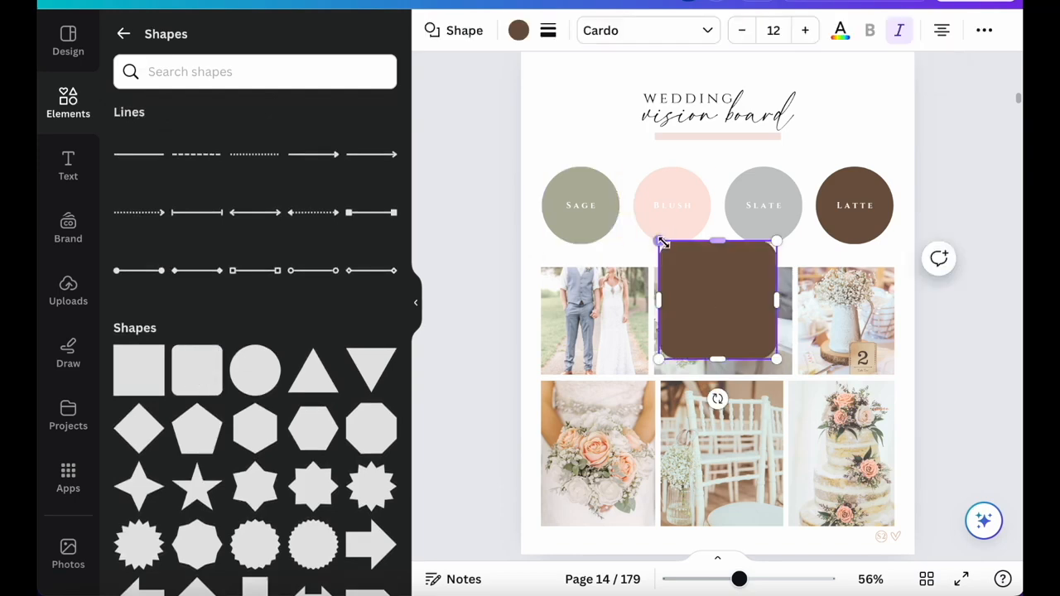
# - Reduce the rounded square's height slightly and move it beside the title, above the Latte circle
pyautogui.moveTo(659, 241)
pyautogui.mouseDown()
pyautogui.moveTo(703, 290)
pyautogui.moveTo(630, 251)
pyautogui.moveTo(682, 256)
pyautogui.moveTo(660, 259)
pyautogui.mouseUp()
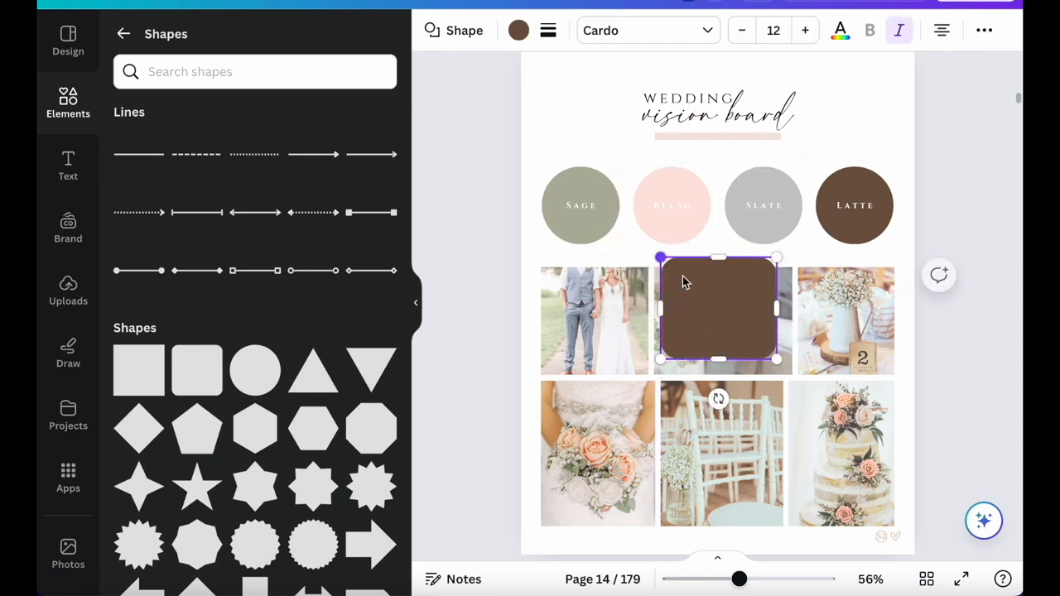
pyautogui.click(721, 310)
pyautogui.moveTo(748, 312); pyautogui.dragTo(879, 111)
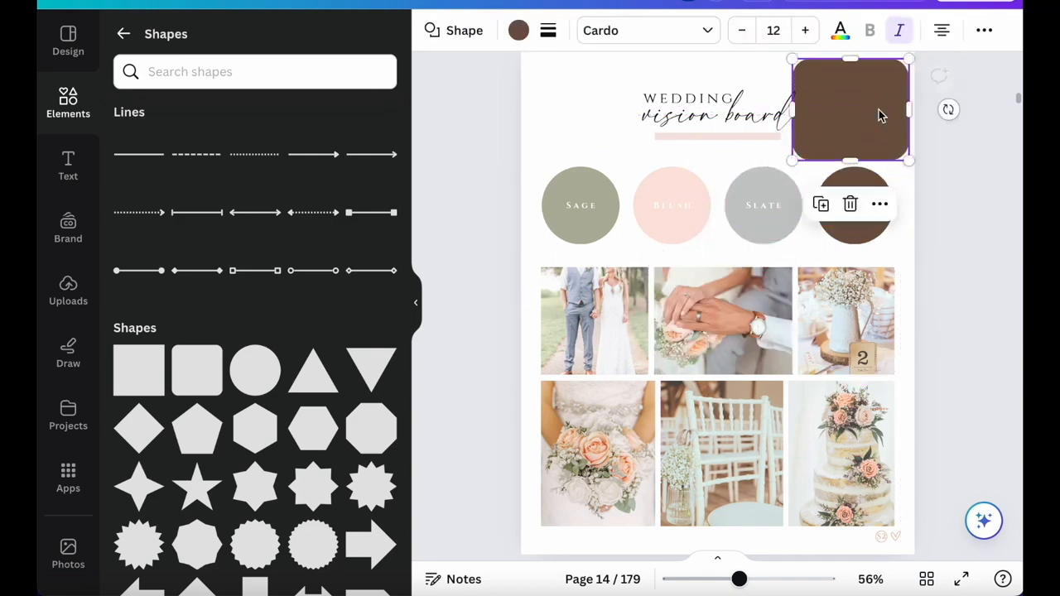
pyautogui.click(931, 138)
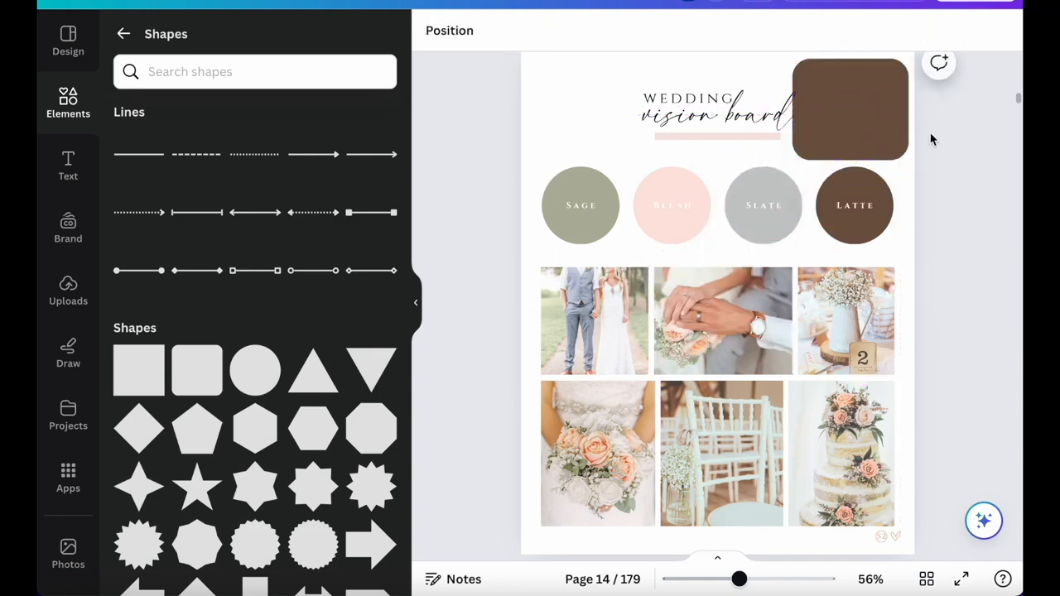
# - Give the rounded shape a solid border with weight 7 and set its corner rounding to 28
pyautogui.click(876, 125)
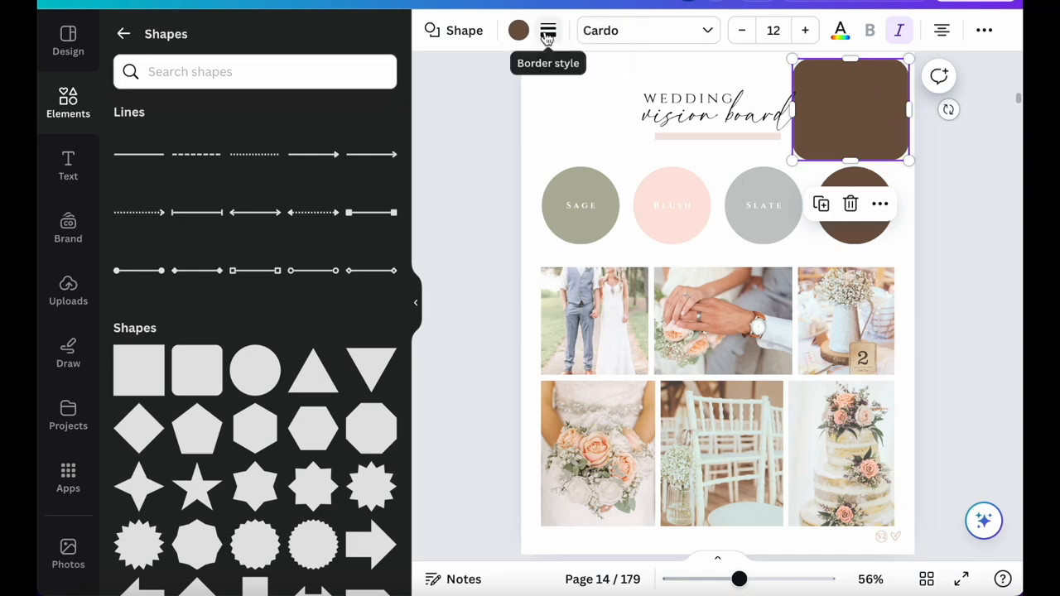
pyautogui.click(548, 33)
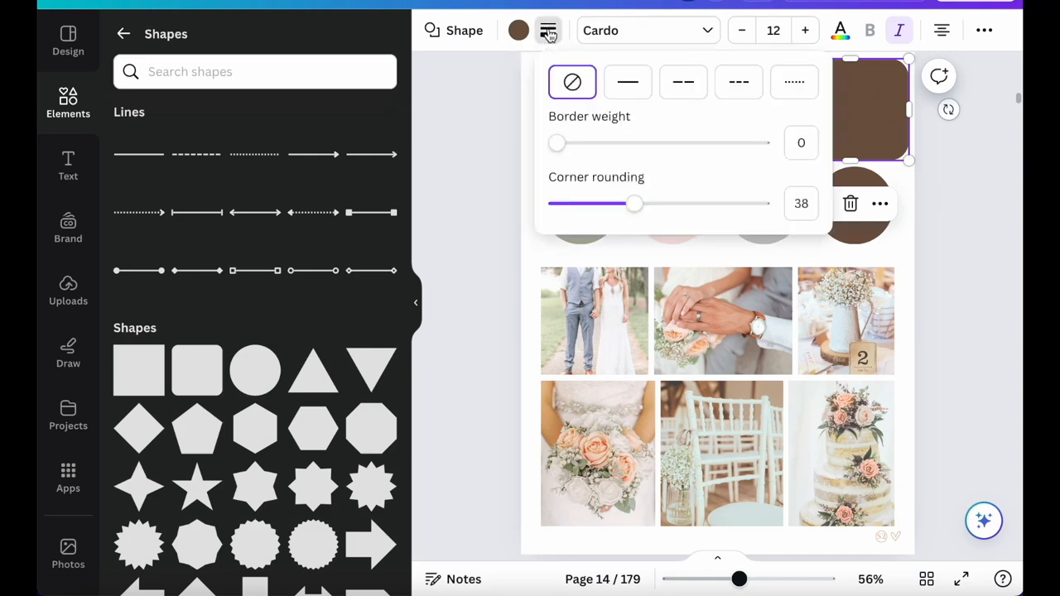
pyautogui.click(623, 88)
pyautogui.click(712, 94)
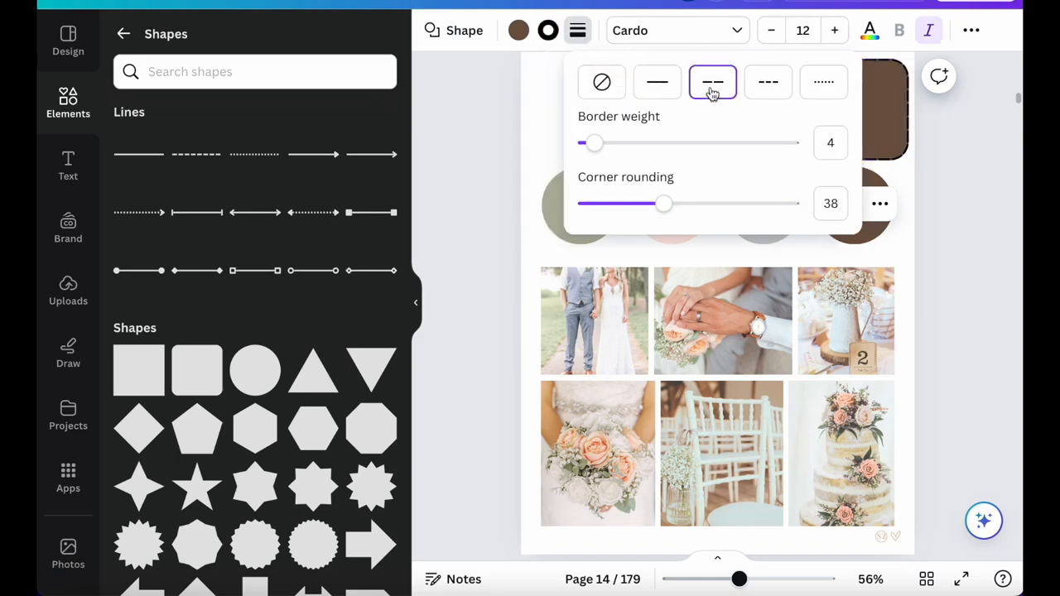
pyautogui.click(657, 86)
pyautogui.moveTo(595, 143)
pyautogui.mouseDown()
pyautogui.moveTo(670, 148)
pyautogui.moveTo(611, 146)
pyautogui.moveTo(603, 159)
pyautogui.mouseUp()
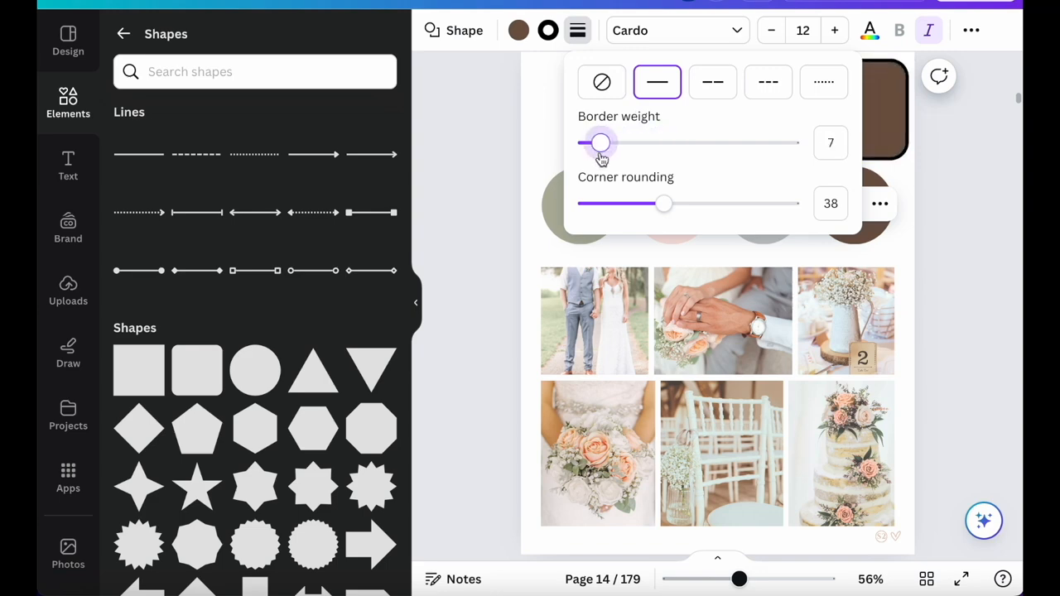
pyautogui.moveTo(666, 204); pyautogui.dragTo(645, 215)
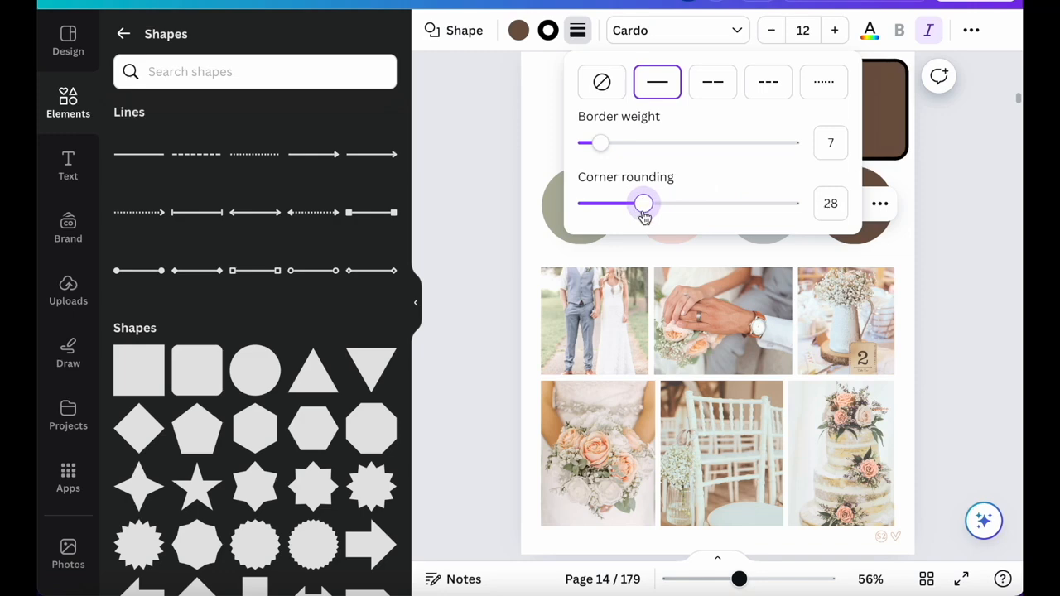
pyautogui.click(927, 207)
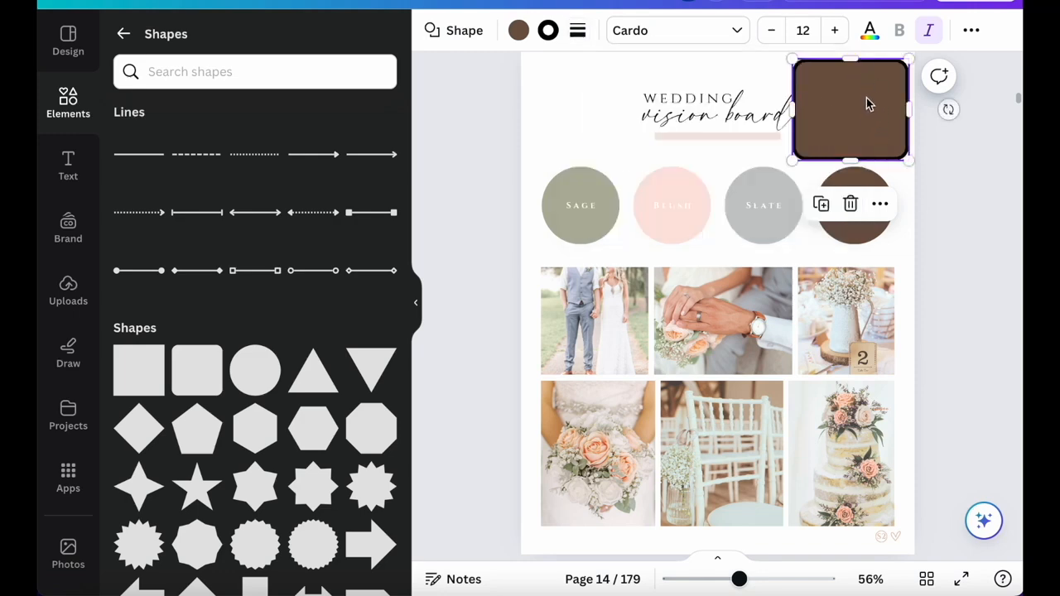
# - Remove the rounded shape's brown fill by setting it to no color, keeping only the border
pyautogui.click(519, 31)
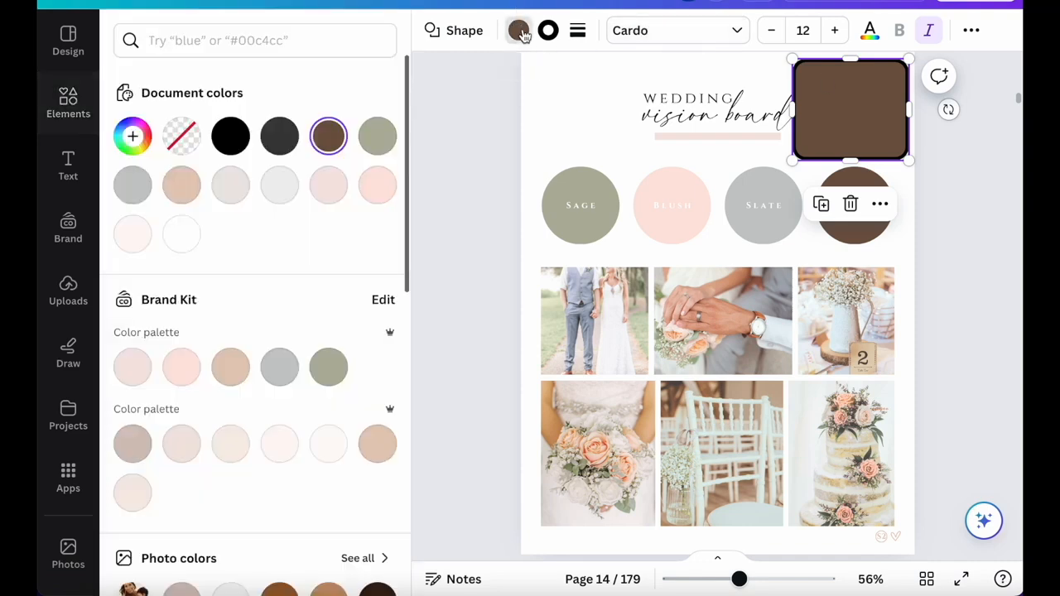
pyautogui.click(179, 138)
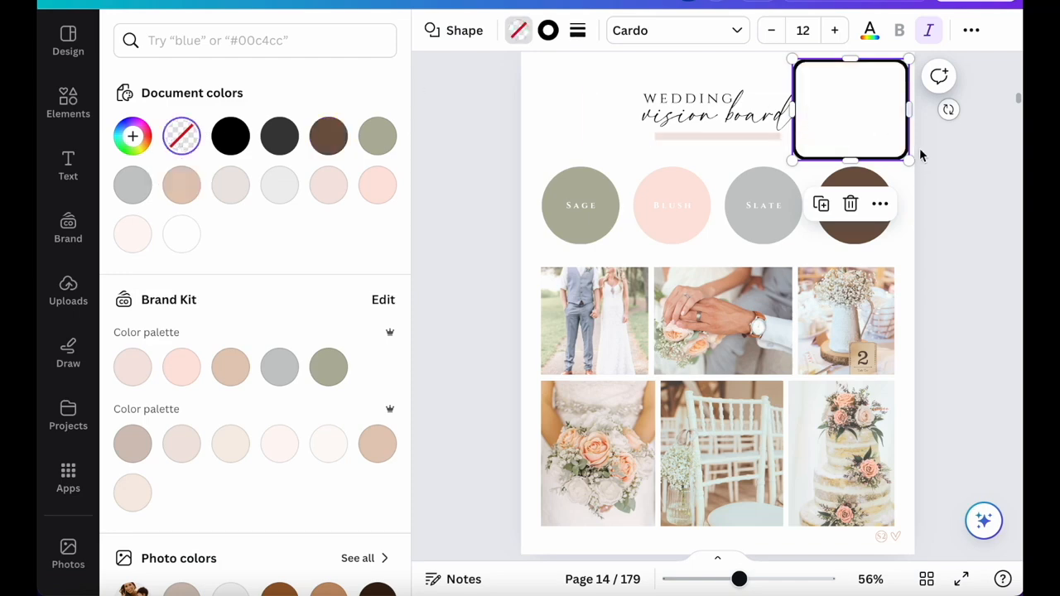
pyautogui.click(864, 92)
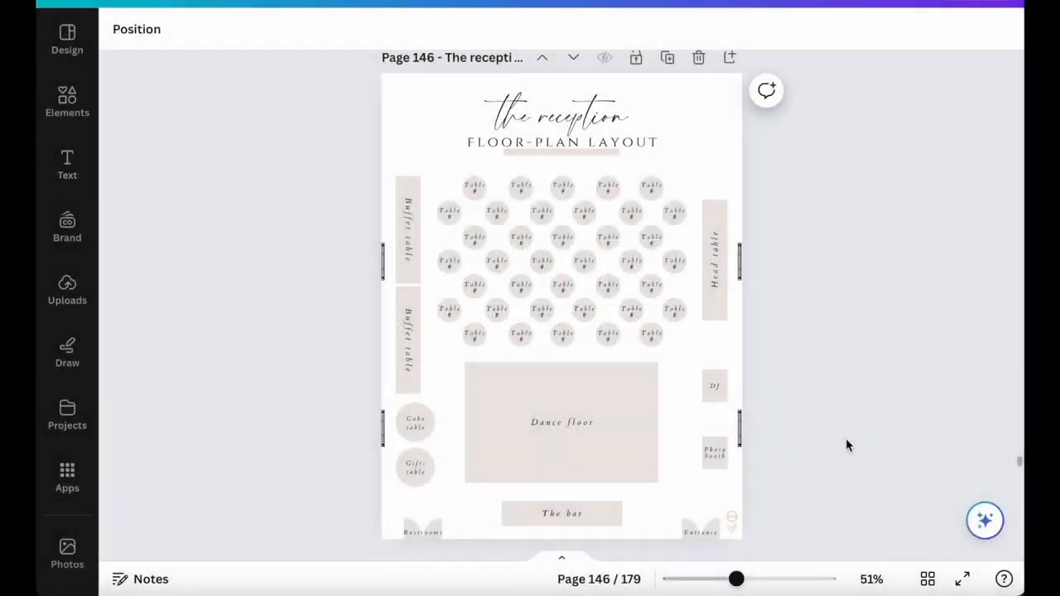
# - On the reception floor plan, move the last table of the bottom row slightly down and right, and ungroup its circle from the label
pyautogui.click(652, 335)
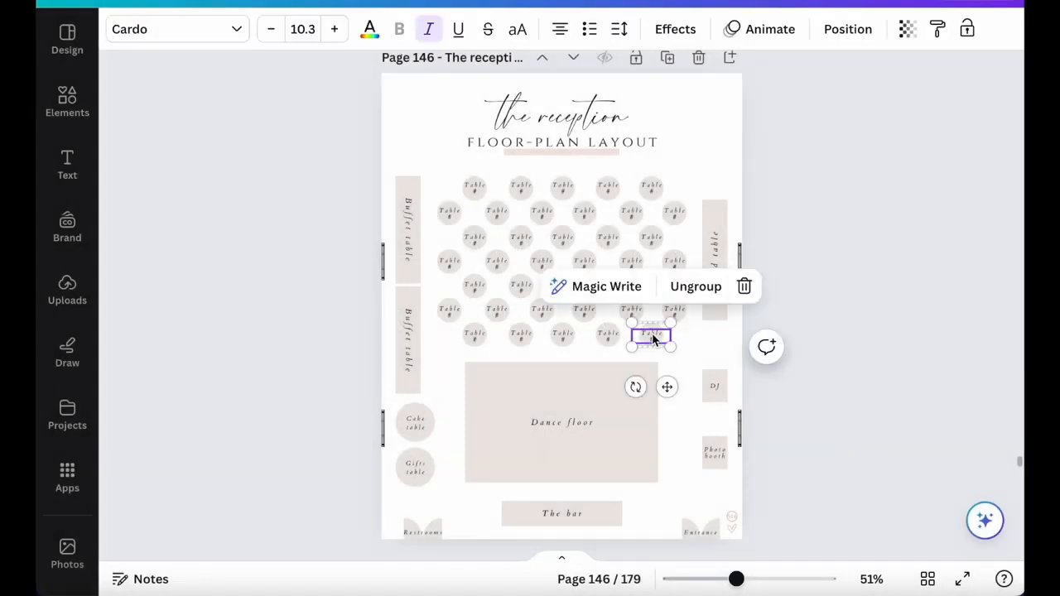
pyautogui.moveTo(652, 336)
pyautogui.mouseDown()
pyautogui.moveTo(706, 356)
pyautogui.moveTo(660, 345)
pyautogui.mouseUp()
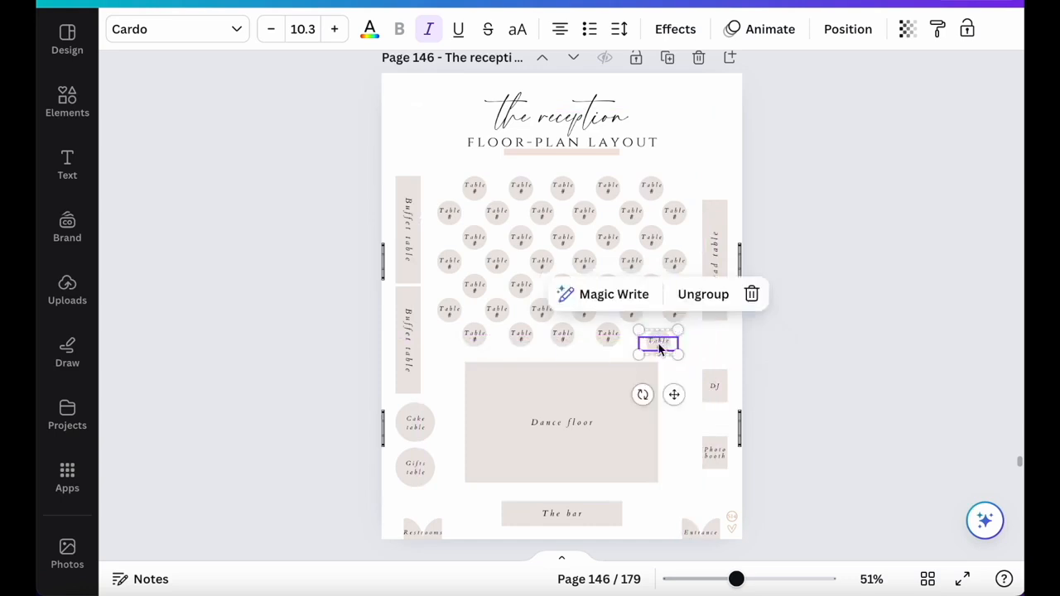
pyautogui.click(710, 340)
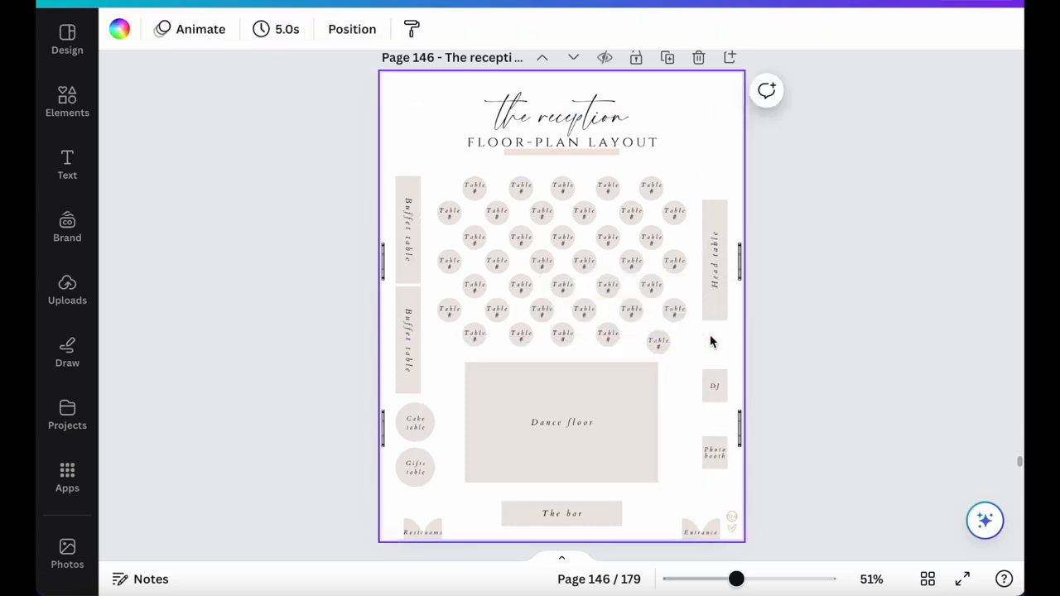
pyautogui.click(664, 347)
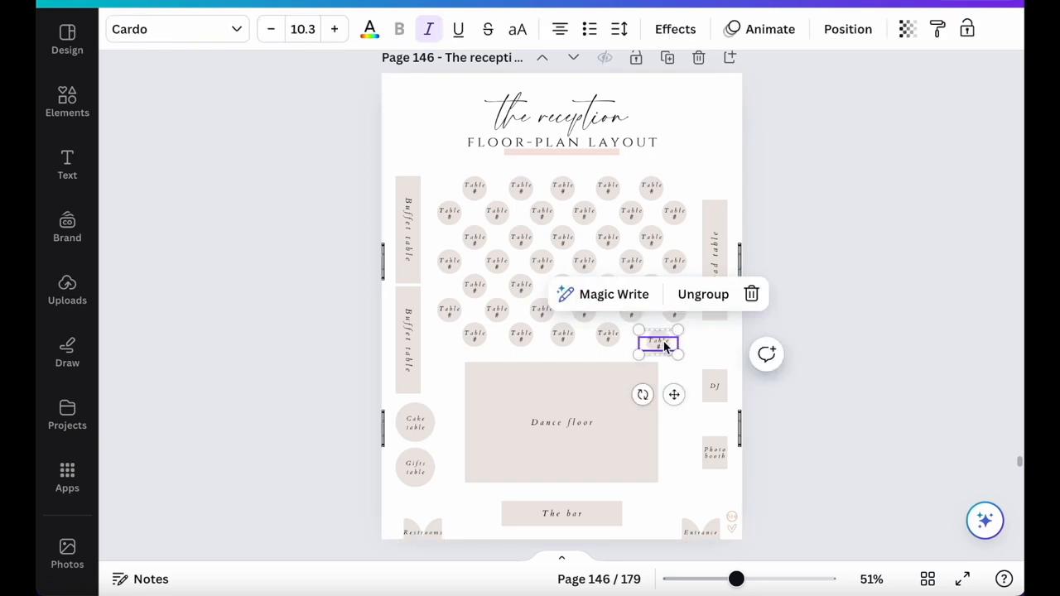
pyautogui.click(704, 296)
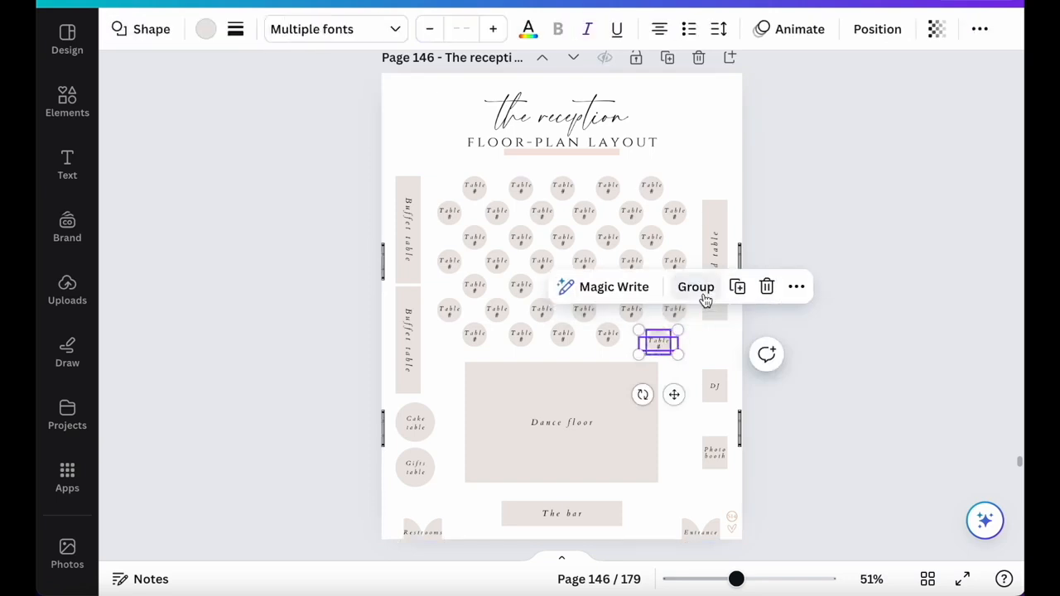
pyautogui.click(828, 351)
# - Change the moved table's label to "Table #10"
pyautogui.moveTo(660, 346)
pyautogui.mouseDown()
pyautogui.moveTo(694, 340)
pyautogui.moveTo(659, 341)
pyautogui.mouseUp()
pyautogui.click(662, 341)
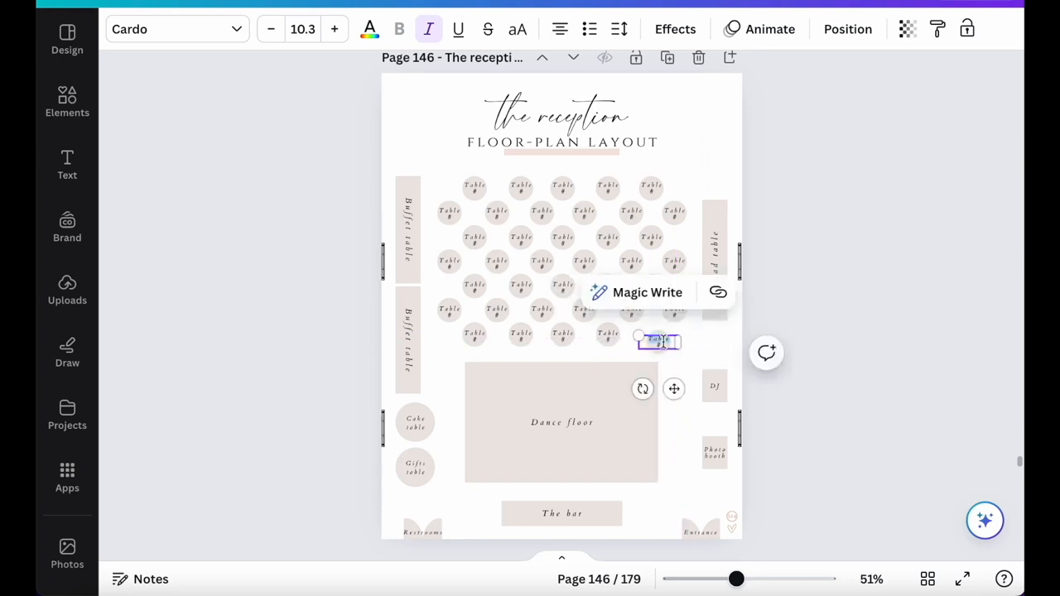
pyautogui.click(662, 341)
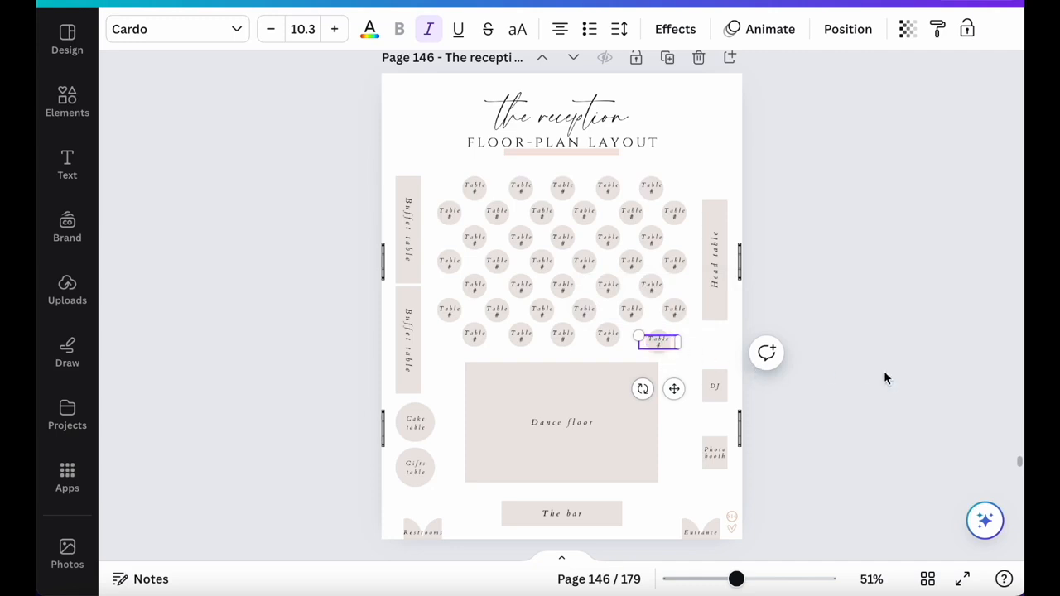
pyautogui.click(967, 395)
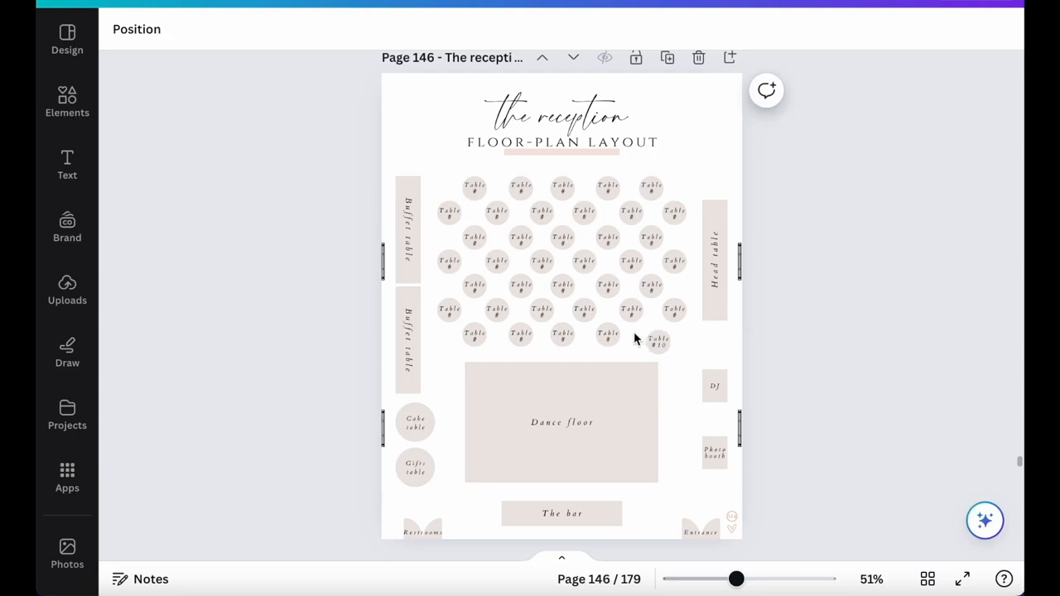
# - Duplicate the Table #10 circle with its label and place the copy to its right, above the DJ box
pyautogui.moveTo(635, 334); pyautogui.dragTo(682, 357)
pyautogui.moveTo(682, 357); pyautogui.dragTo(677, 353)
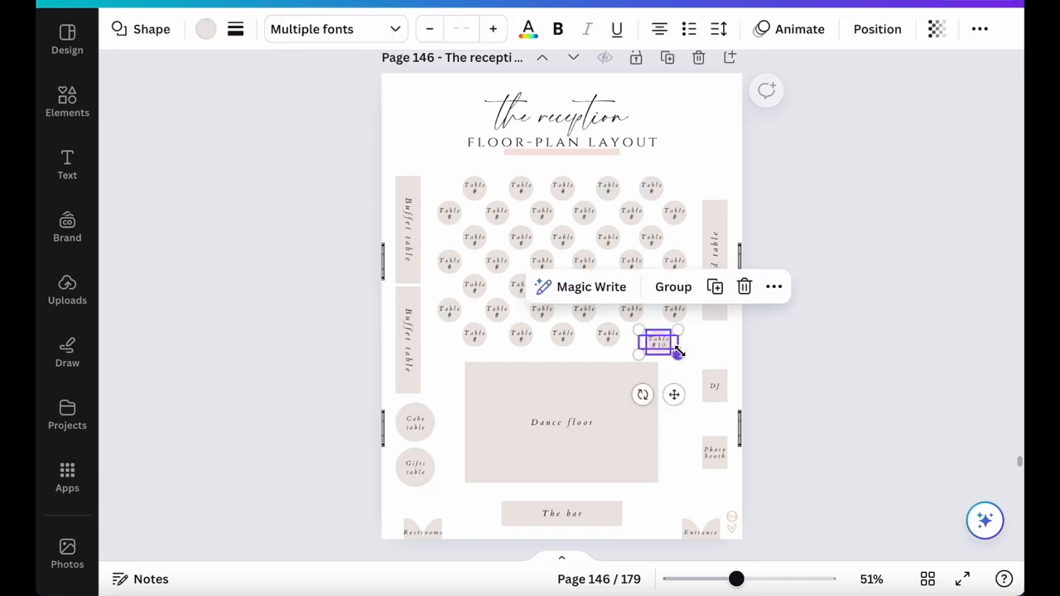
pyautogui.click(774, 289)
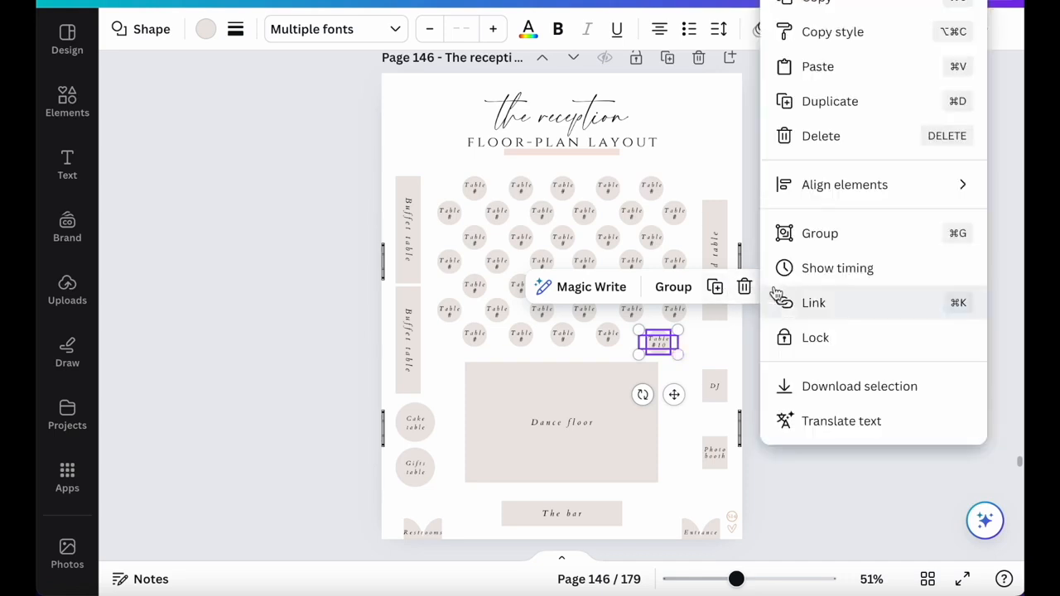
pyautogui.click(877, 101)
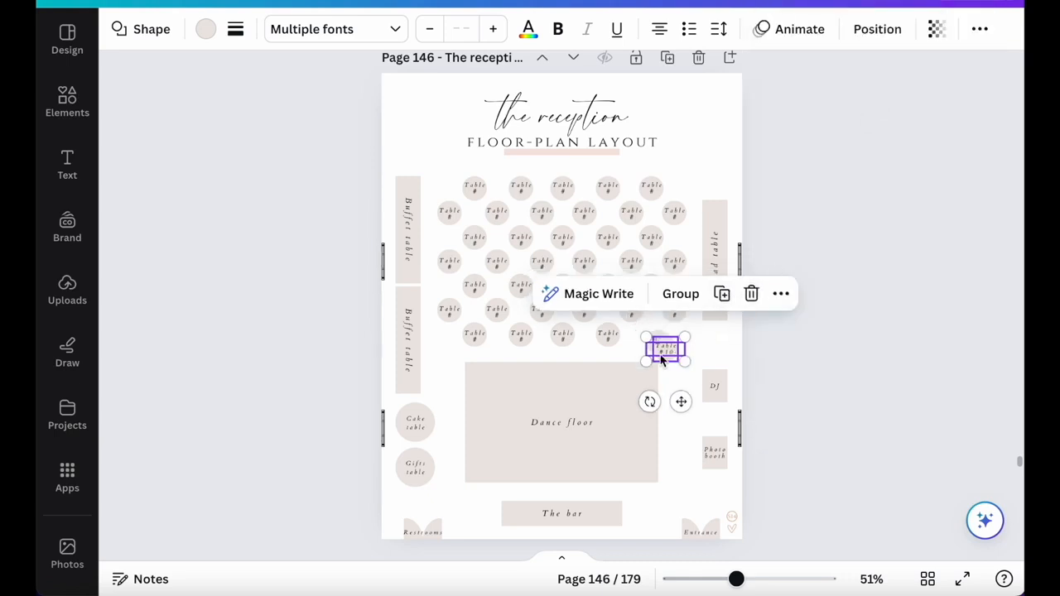
pyautogui.moveTo(663, 359); pyautogui.dragTo(706, 351)
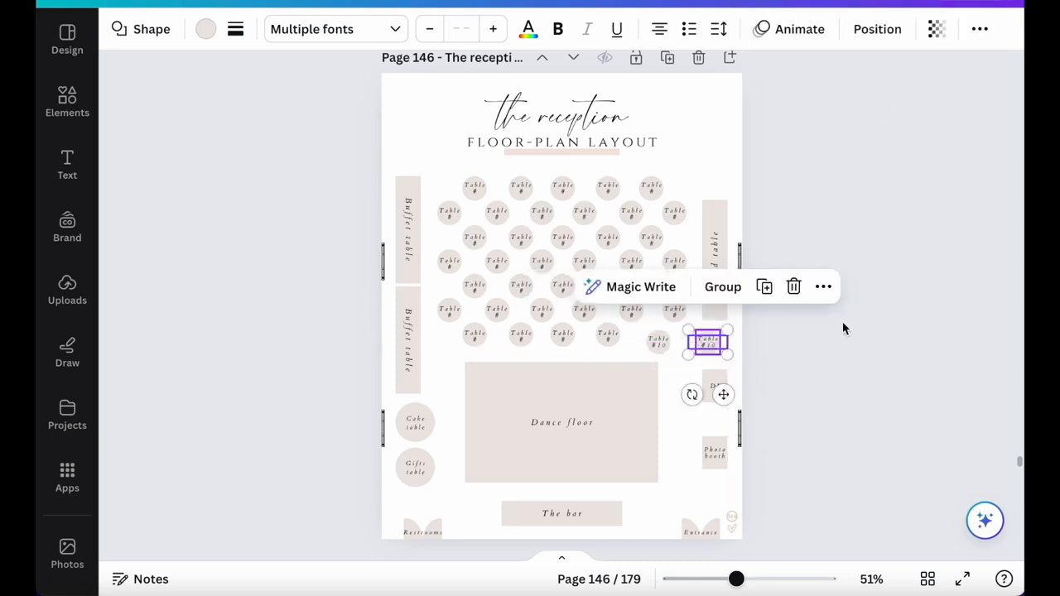
# - Open the Our story photo collage page (page 9) from the grid overview of all pages and duplicate it
pyautogui.click(843, 325)
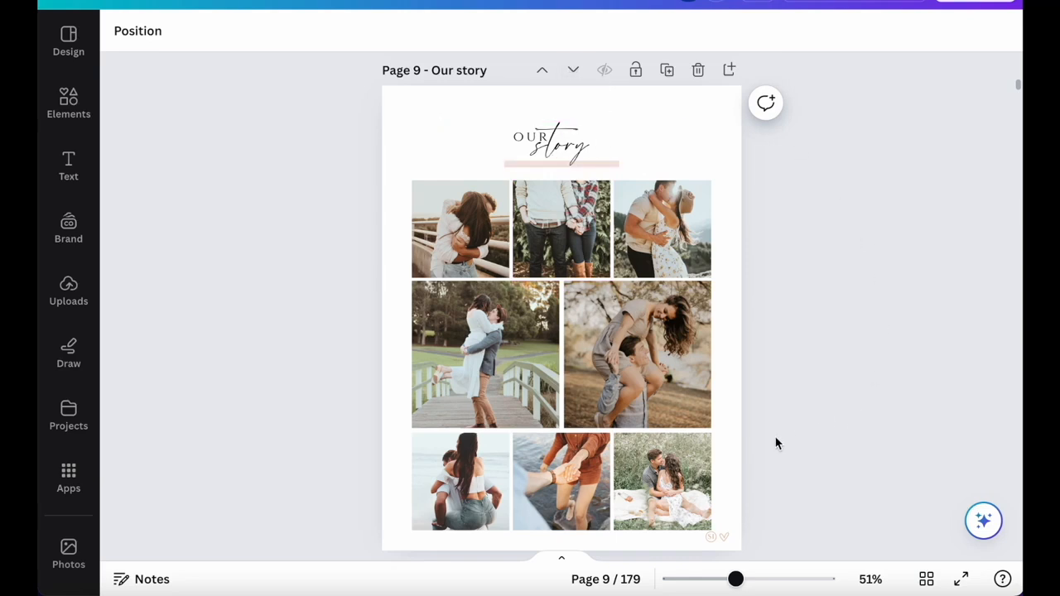
pyautogui.click(927, 580)
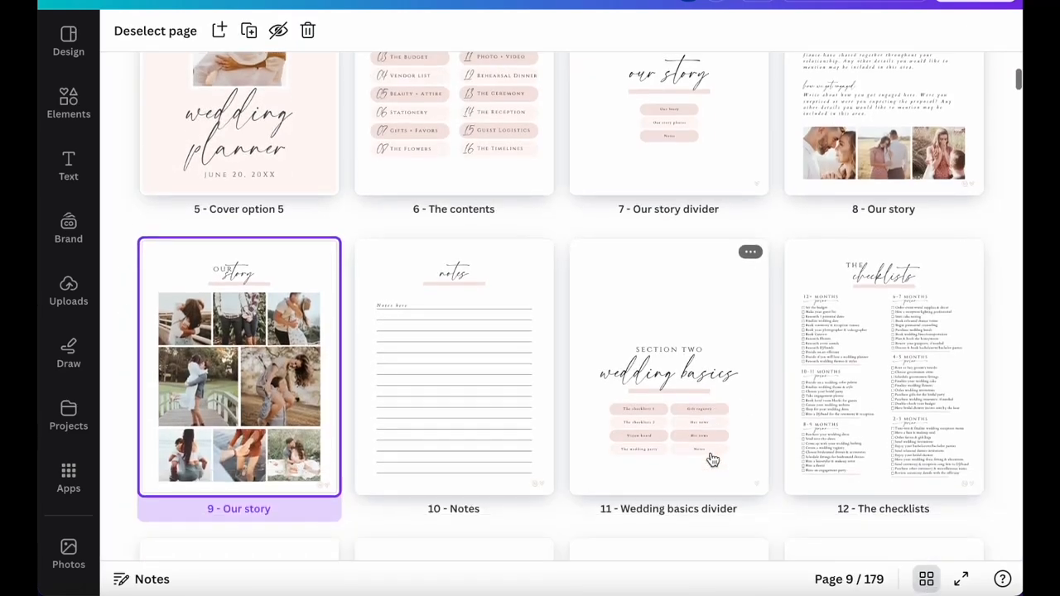
pyautogui.moveTo(225, 380); pyautogui.dragTo(246, 383)
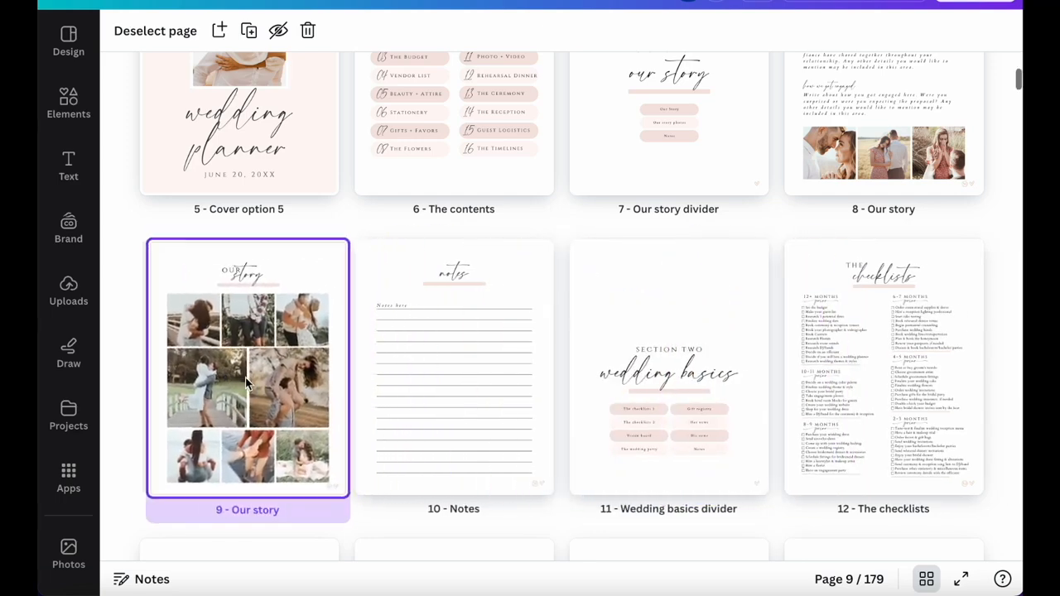
pyautogui.doubleClick(264, 348)
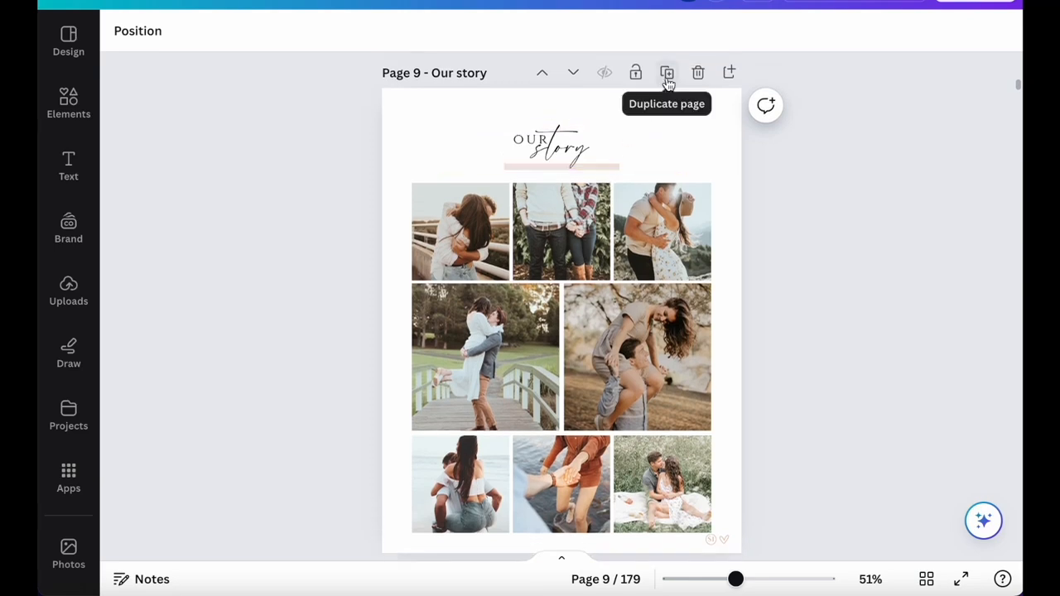
pyautogui.click(668, 75)
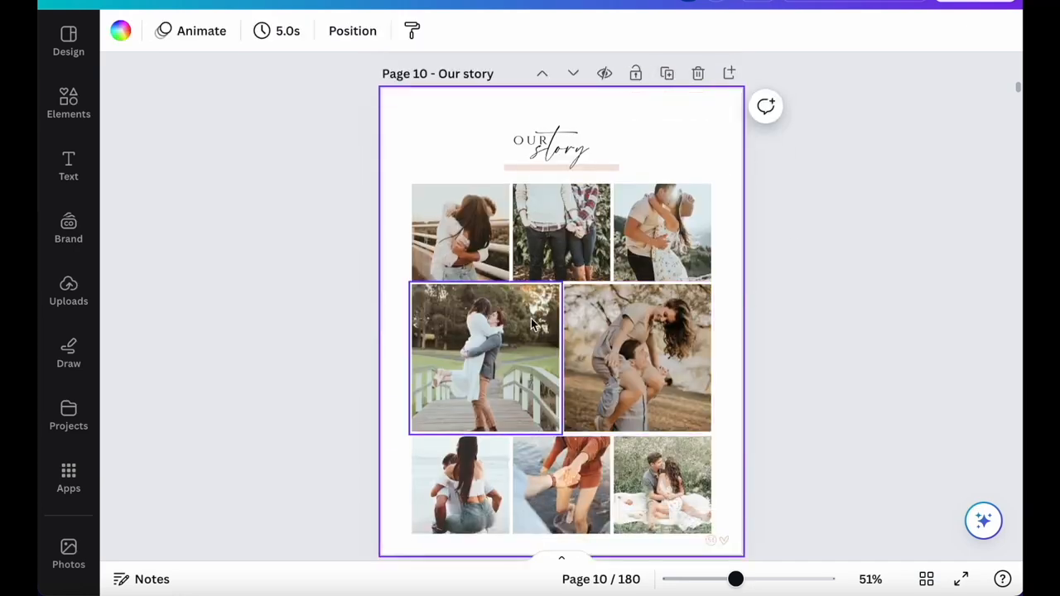
# - Add a blank page after the duplicated Our story page, and delete that blank page again
pyautogui.click(729, 75)
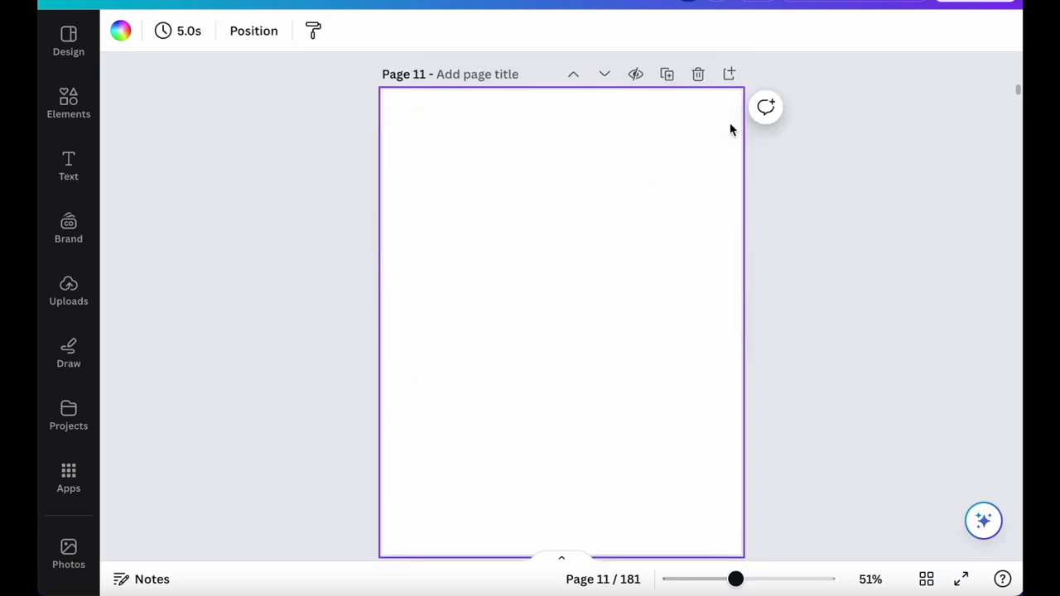
pyautogui.click(698, 75)
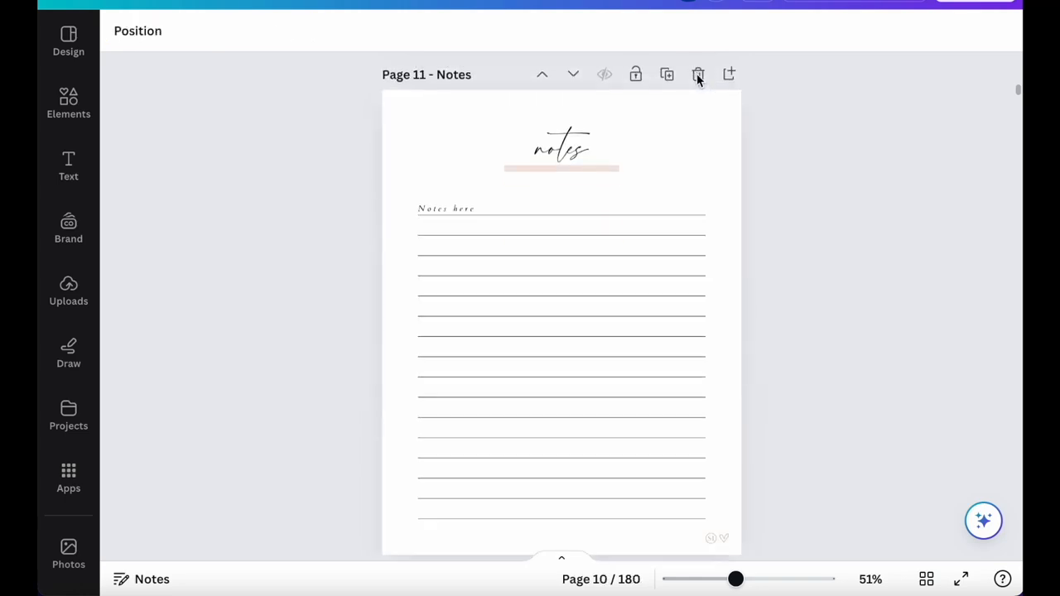
pyautogui.scroll(2, 862, 182)
pyautogui.scroll(4, 862, 187)
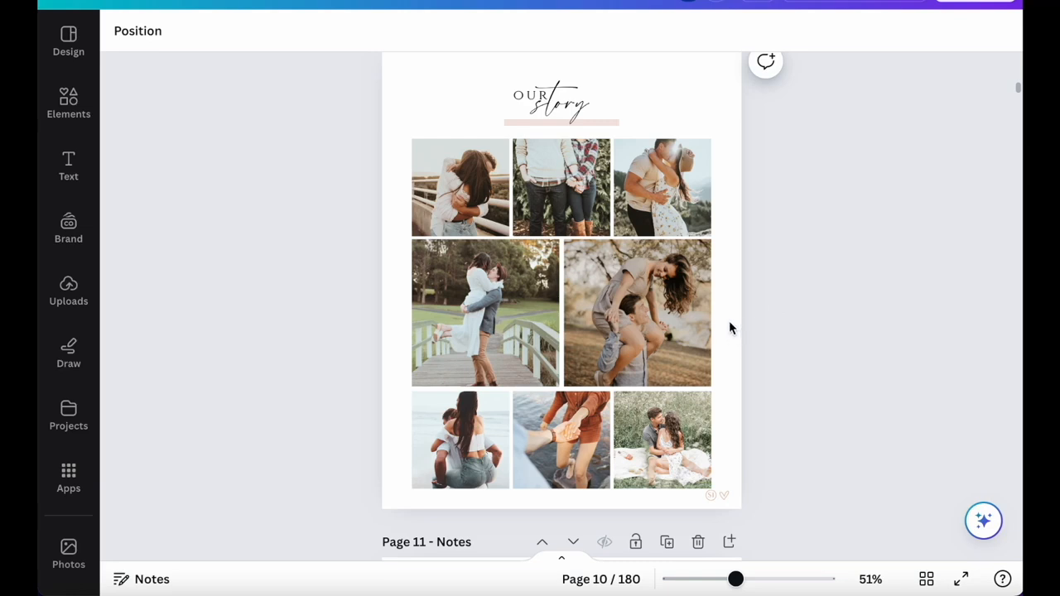
pyautogui.scroll(1, 729, 329)
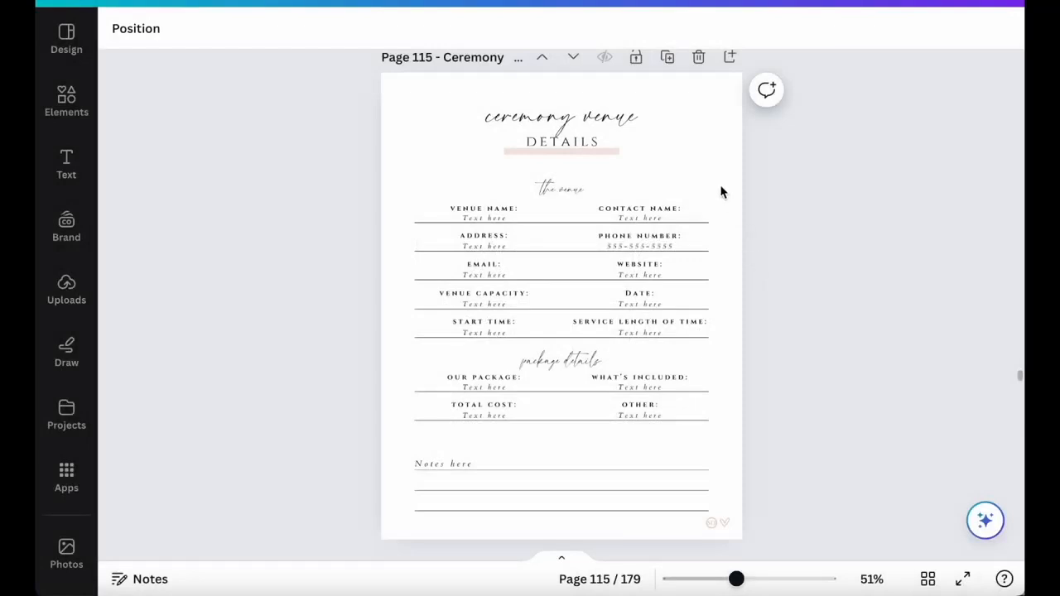
# - Add a text box reading "Hyperlink" to the ceremony venue details page and place it to the right of the heading
pyautogui.click(67, 171)
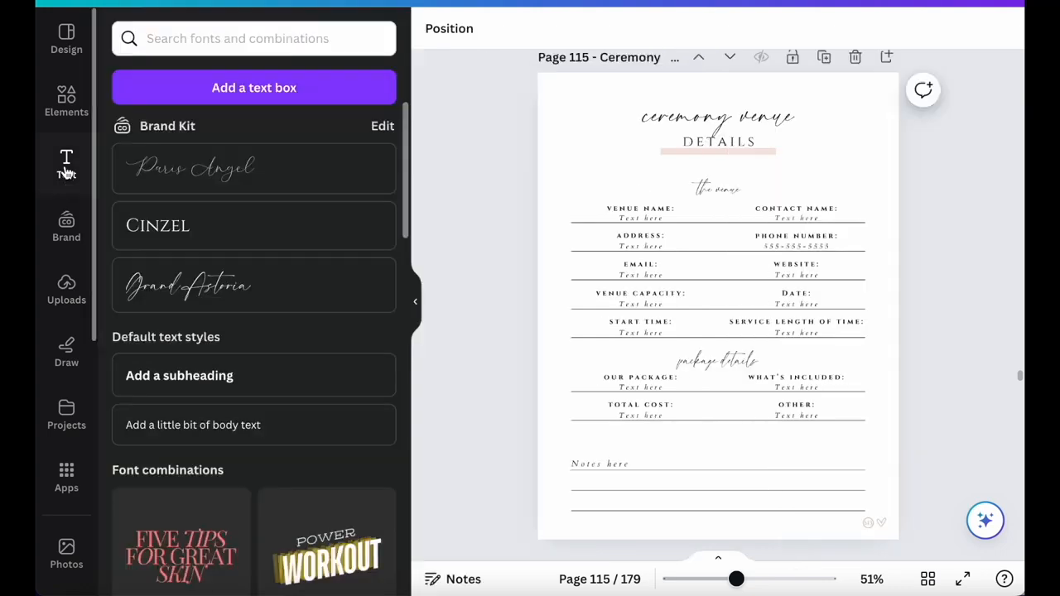
pyautogui.click(312, 90)
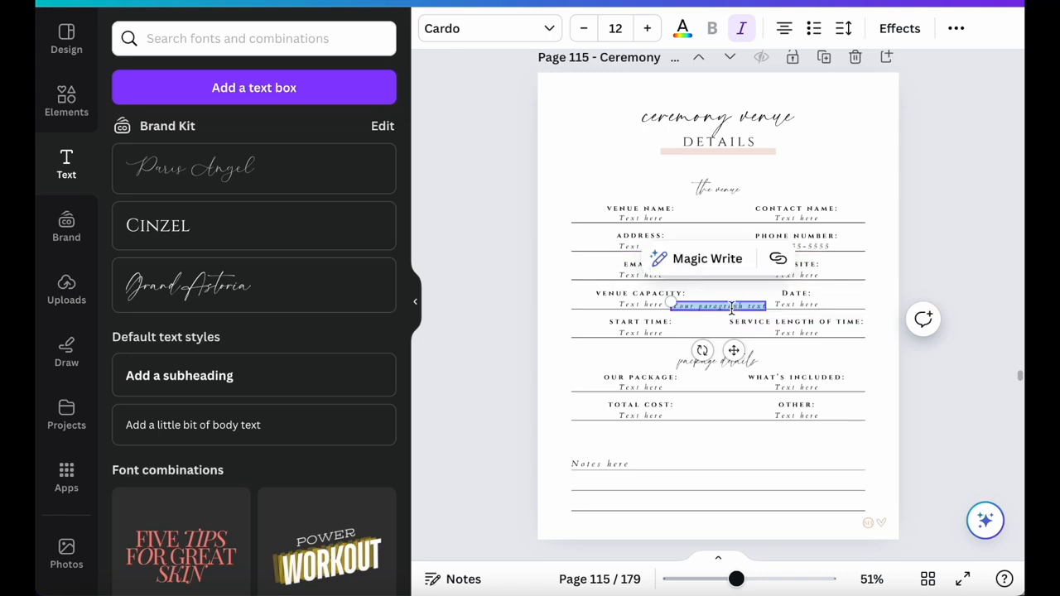
pyautogui.write('hyperlink')
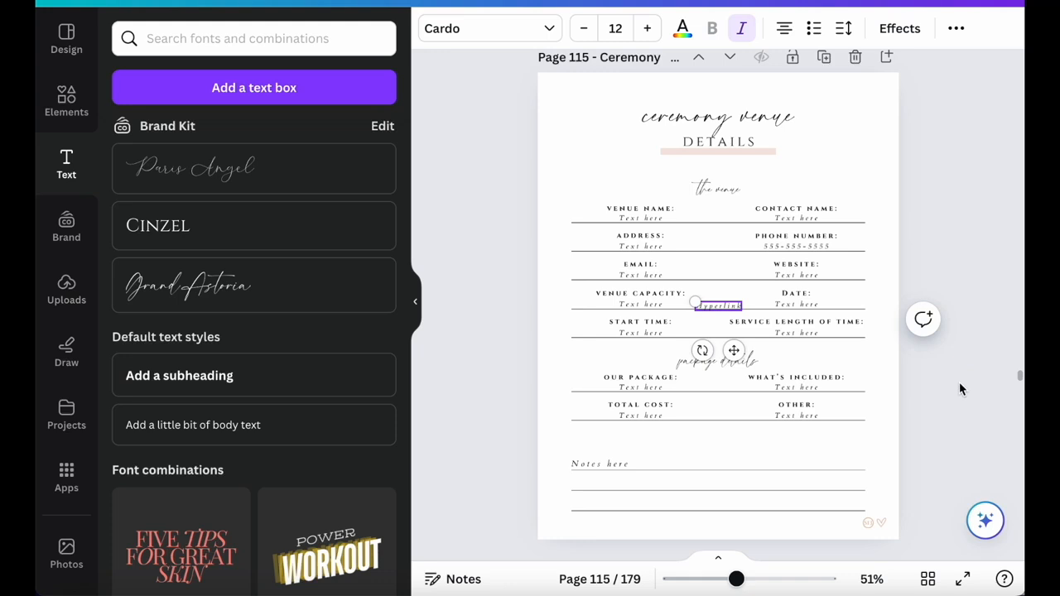
pyautogui.moveTo(713, 305); pyautogui.dragTo(831, 143)
# - Link the "Hyperlink" text to the page "8 - Our story" and follow the link
pyautogui.doubleClick(832, 145)
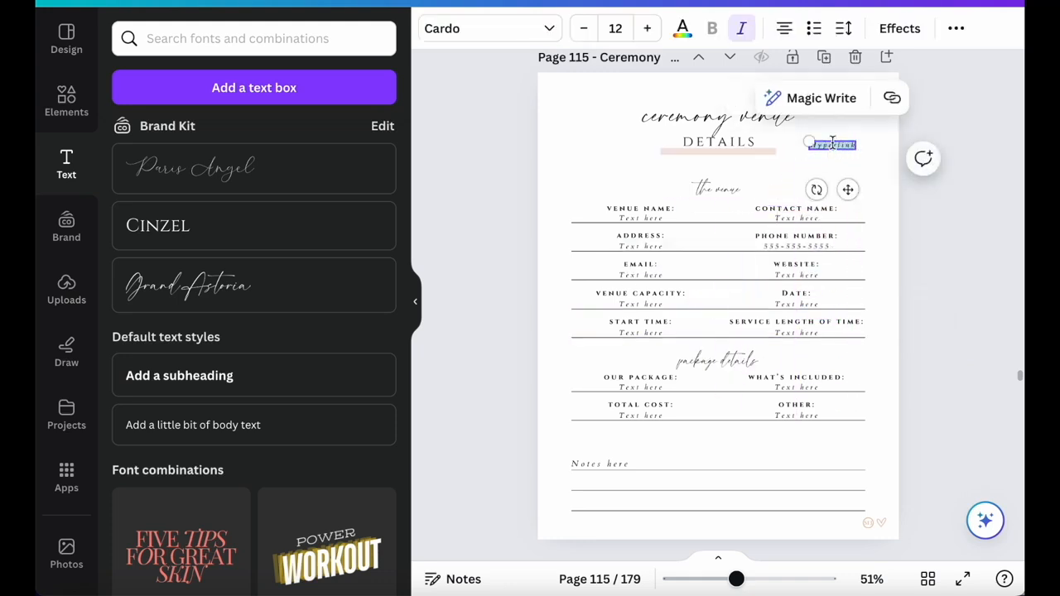
pyautogui.click(893, 99)
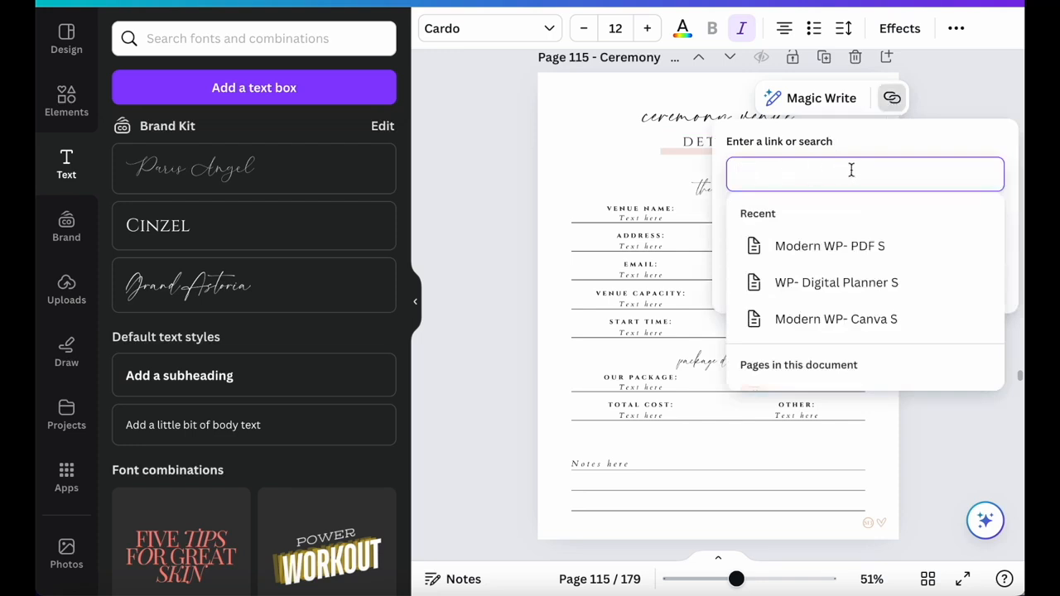
pyautogui.scroll(-1, 853, 262)
pyautogui.scroll(-3, 853, 261)
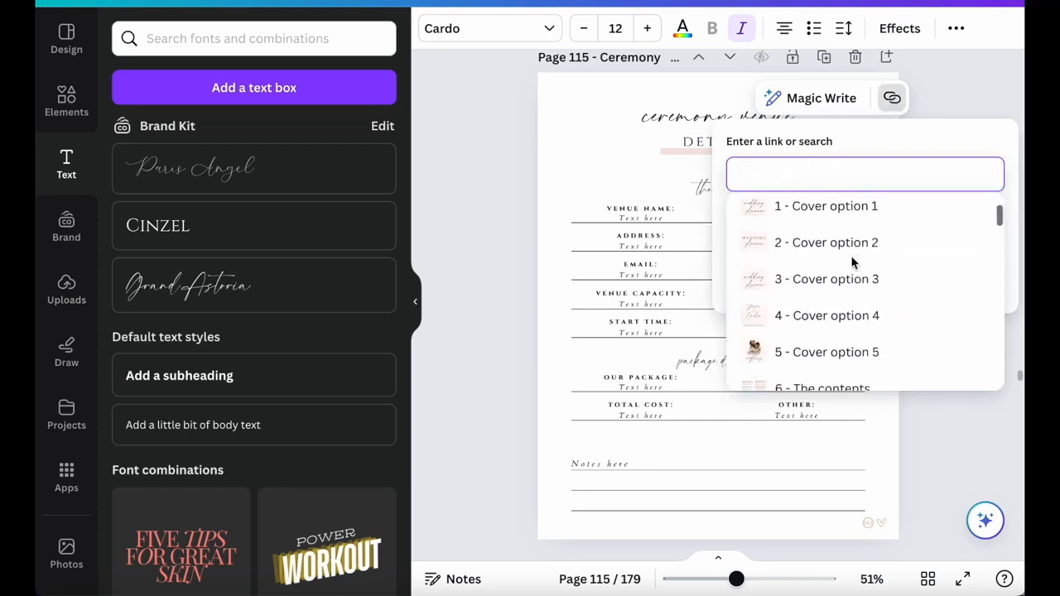
pyautogui.scroll(-2, 854, 261)
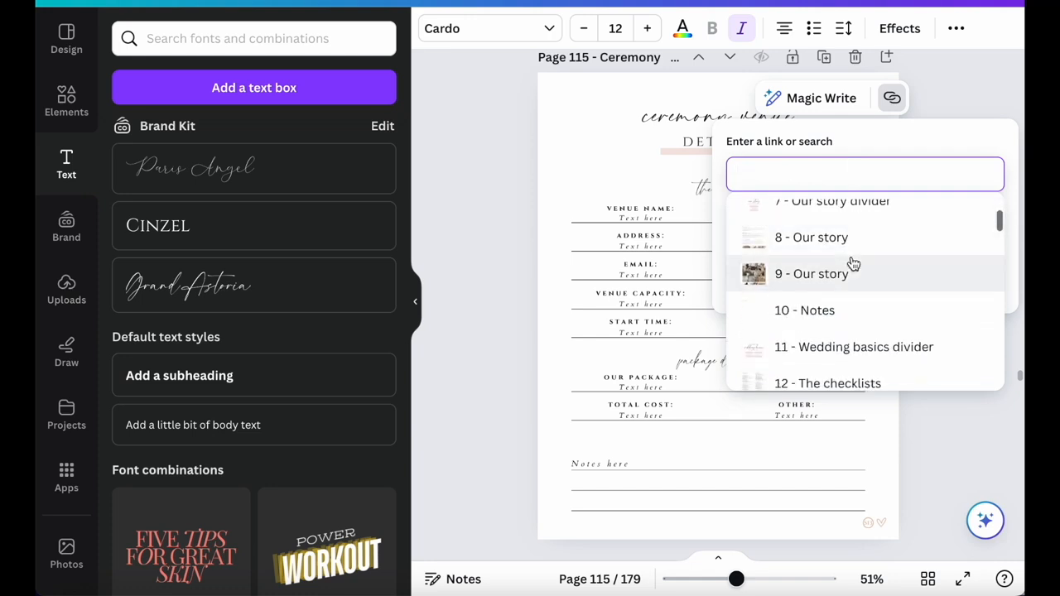
pyautogui.scroll(-1, 854, 262)
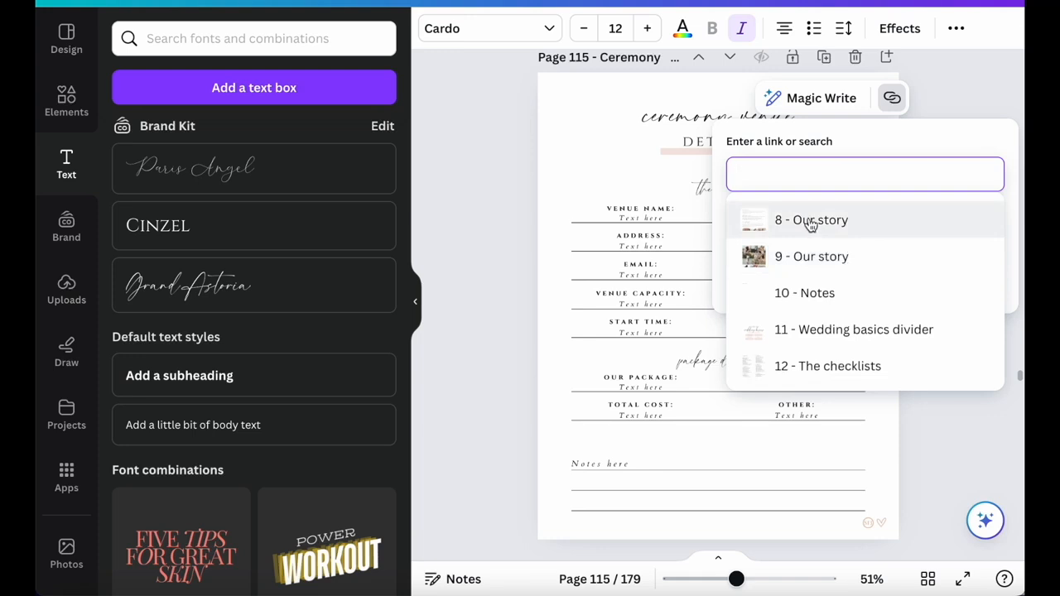
pyautogui.click(812, 226)
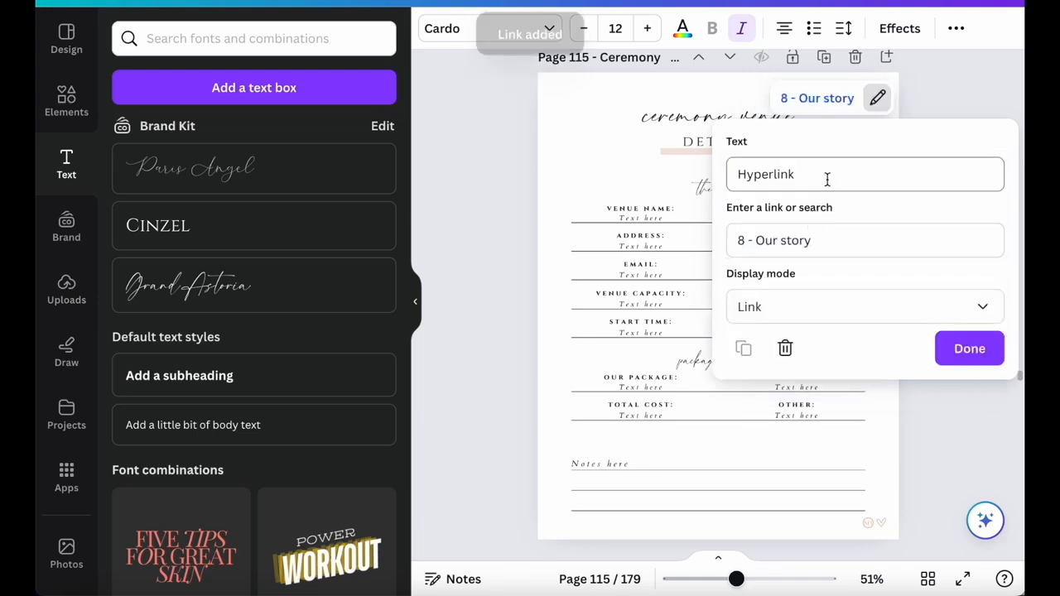
pyautogui.click(978, 348)
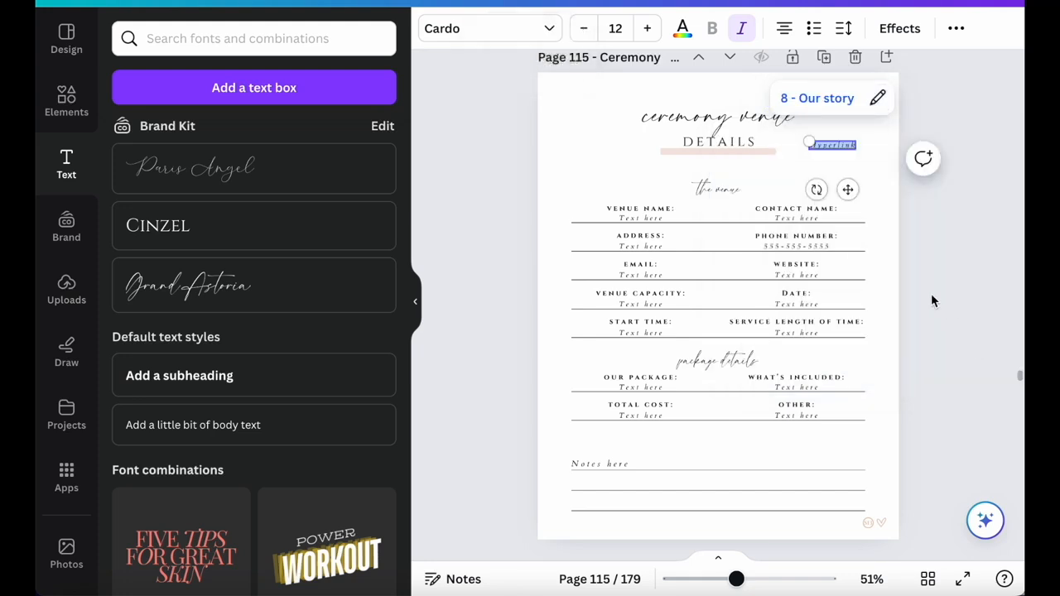
pyautogui.click(931, 300)
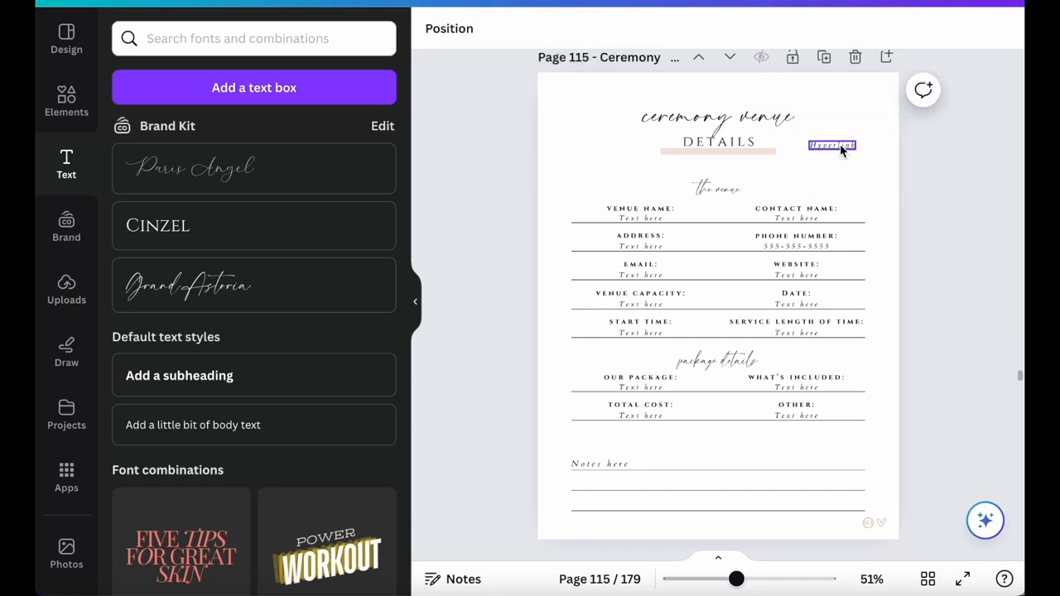
pyautogui.click(840, 144)
pyautogui.click(787, 95)
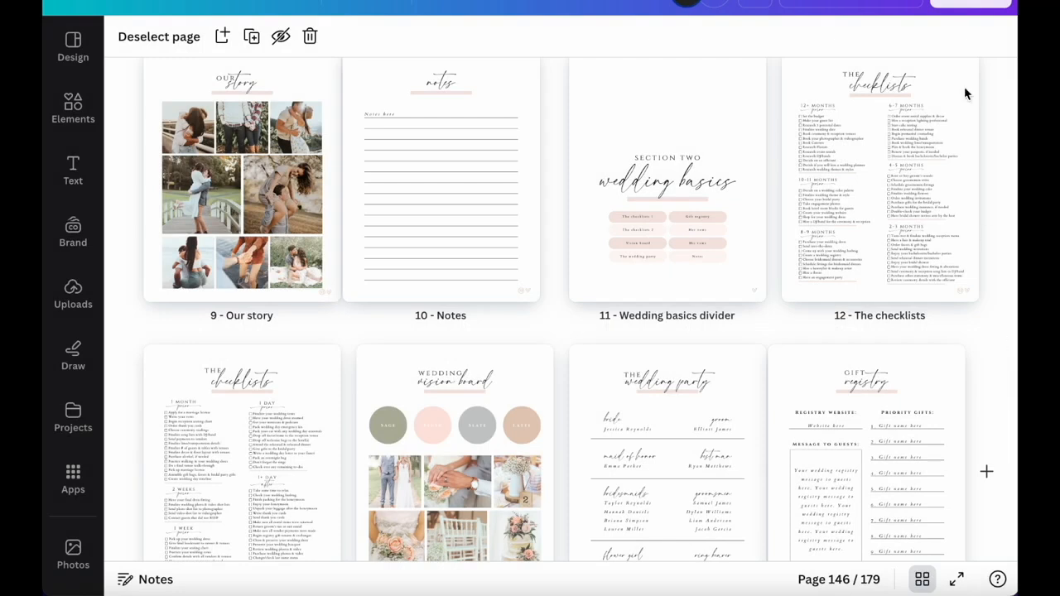
# - Set the design's download file type to PDF Print, and close the download settings without downloading
pyautogui.click(980, 2)
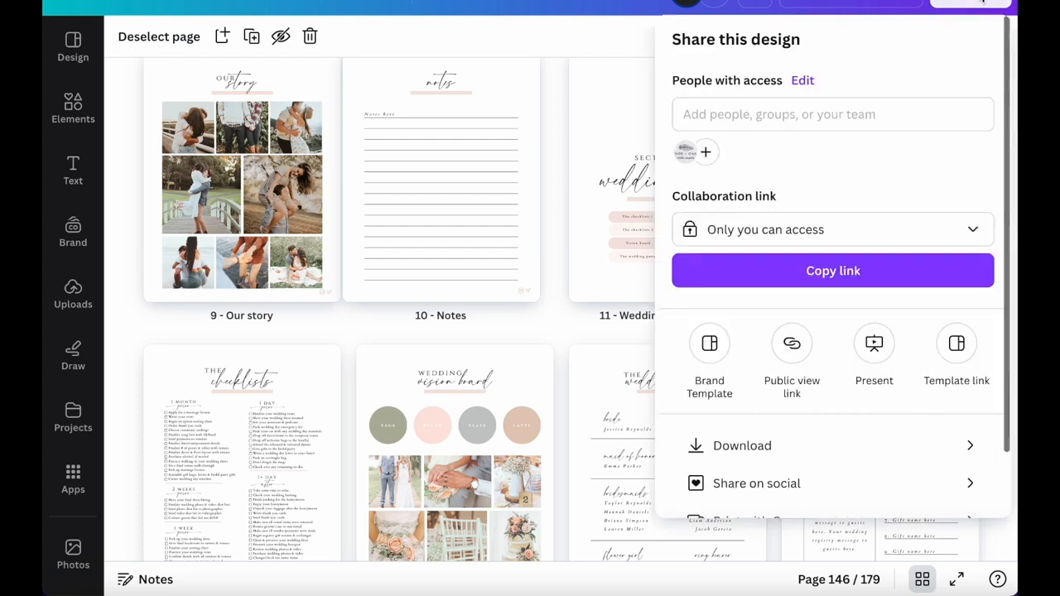
pyautogui.click(778, 448)
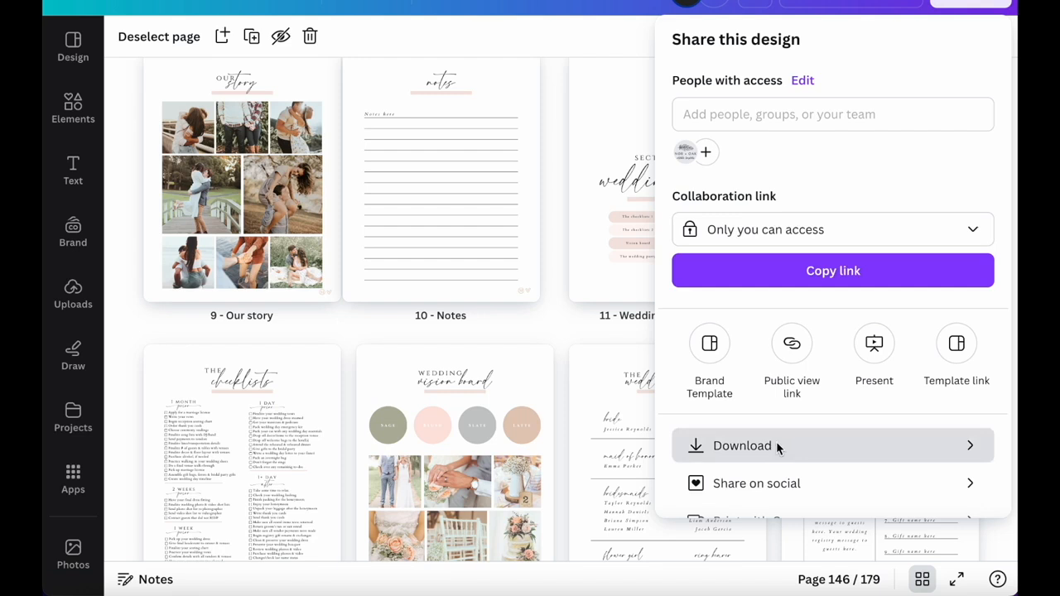
pyautogui.click(777, 446)
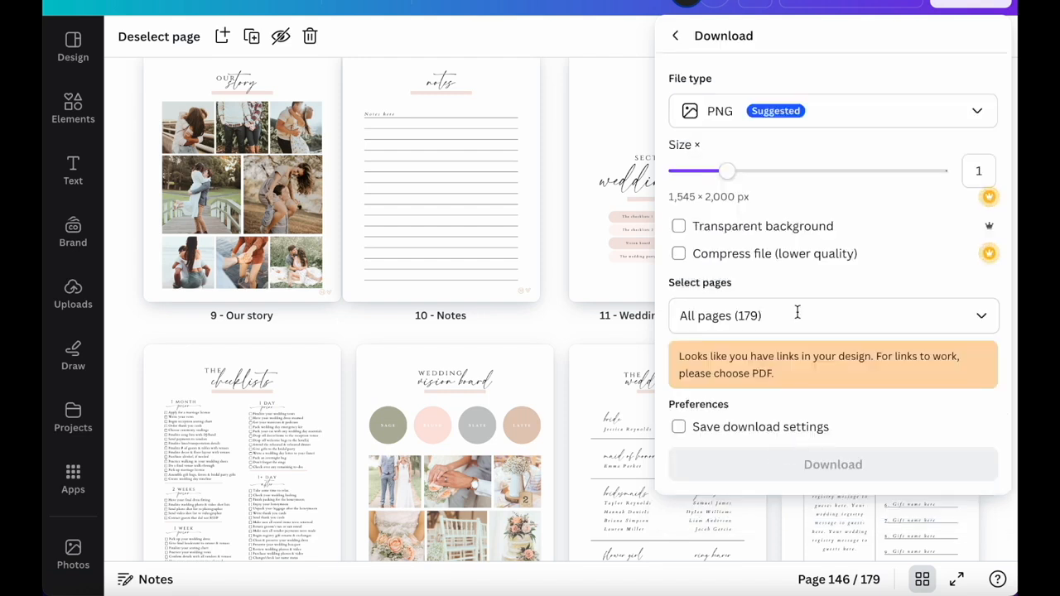
pyautogui.click(849, 112)
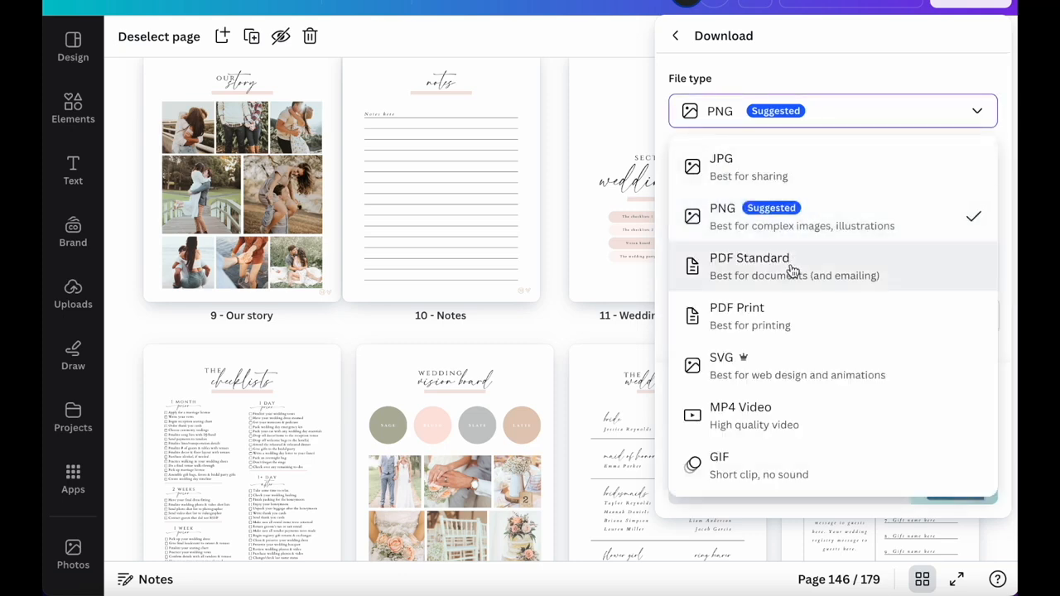
pyautogui.click(778, 315)
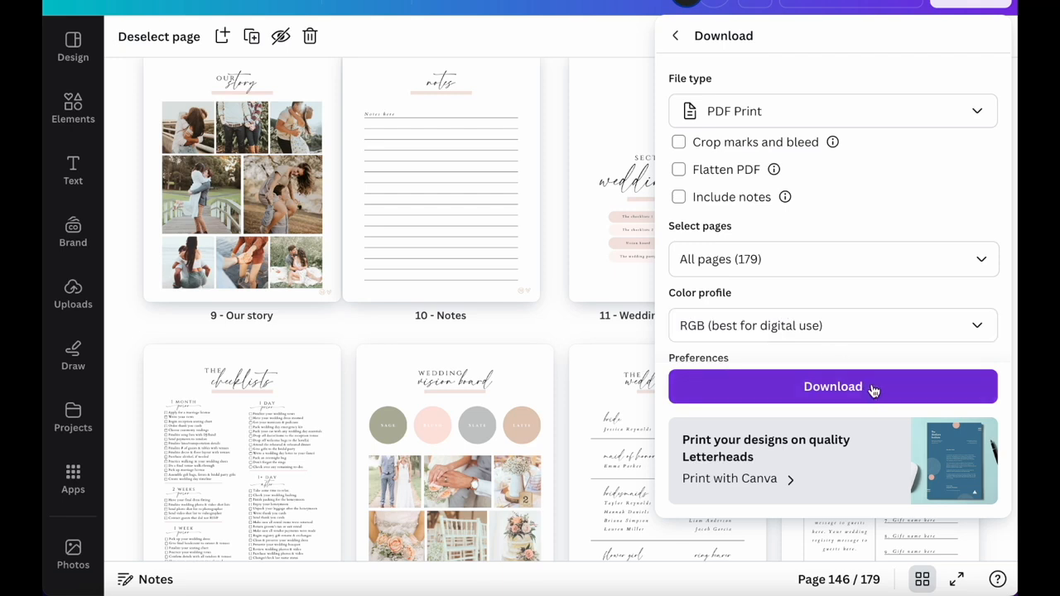
pyautogui.click(625, 44)
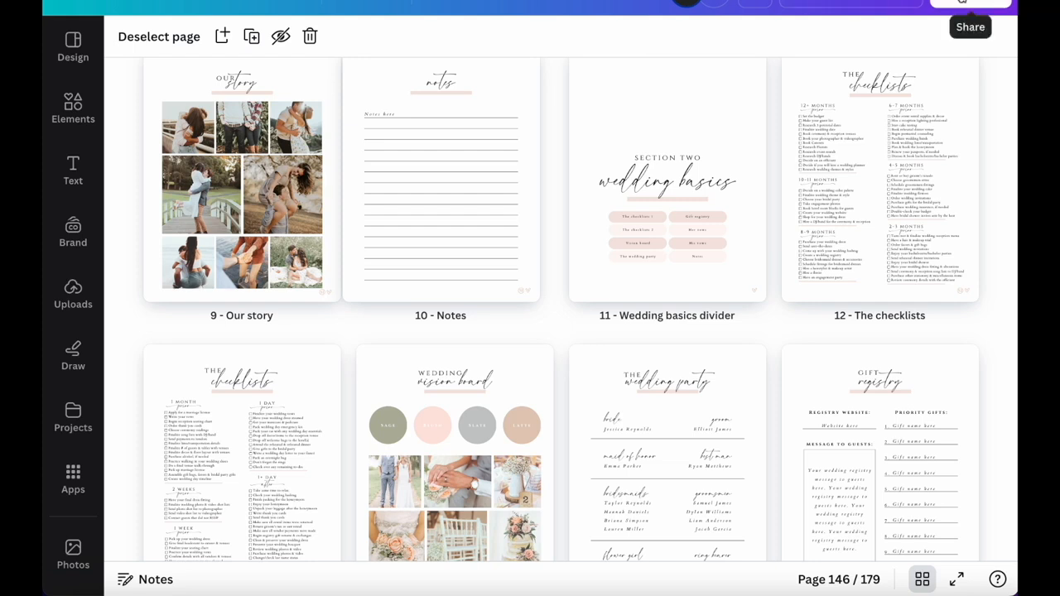
# - Examine the file types offered for downloading the design, including PDF Standard, and close the download settings
pyautogui.click(980, 4)
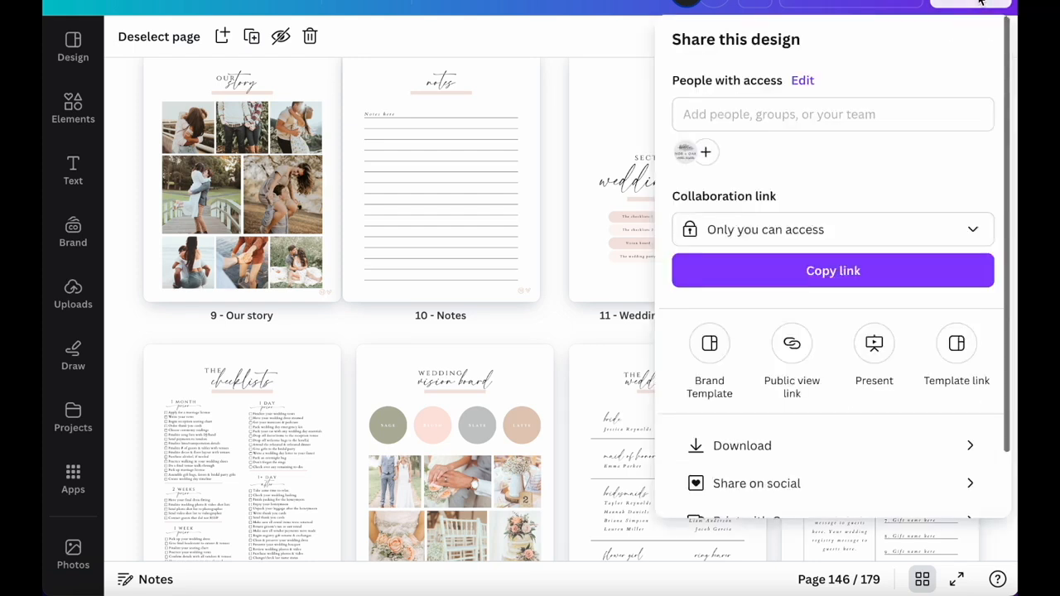
pyautogui.click(780, 457)
pyautogui.click(876, 112)
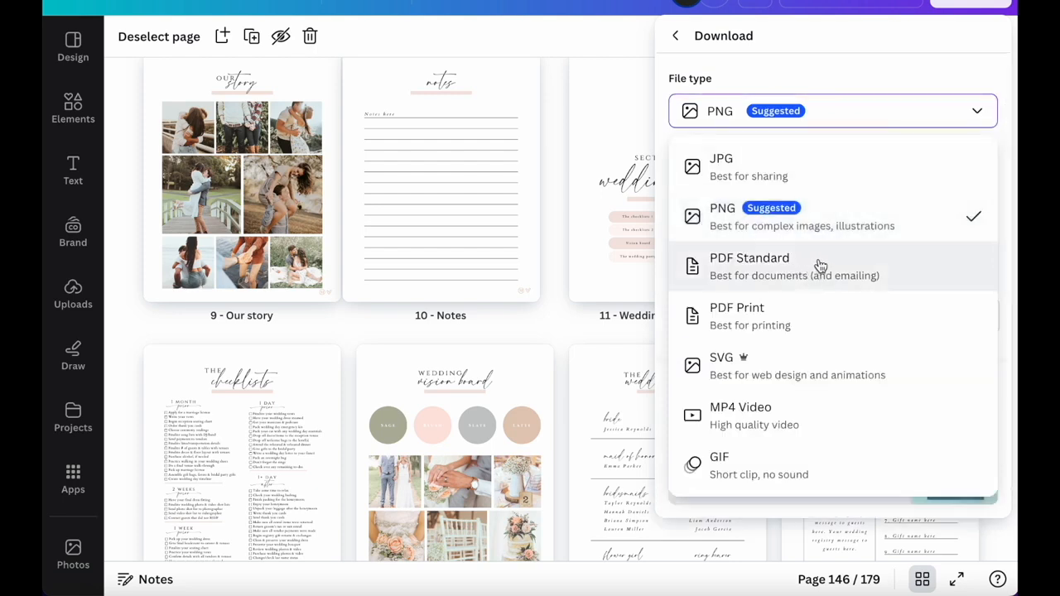
pyautogui.click(644, 31)
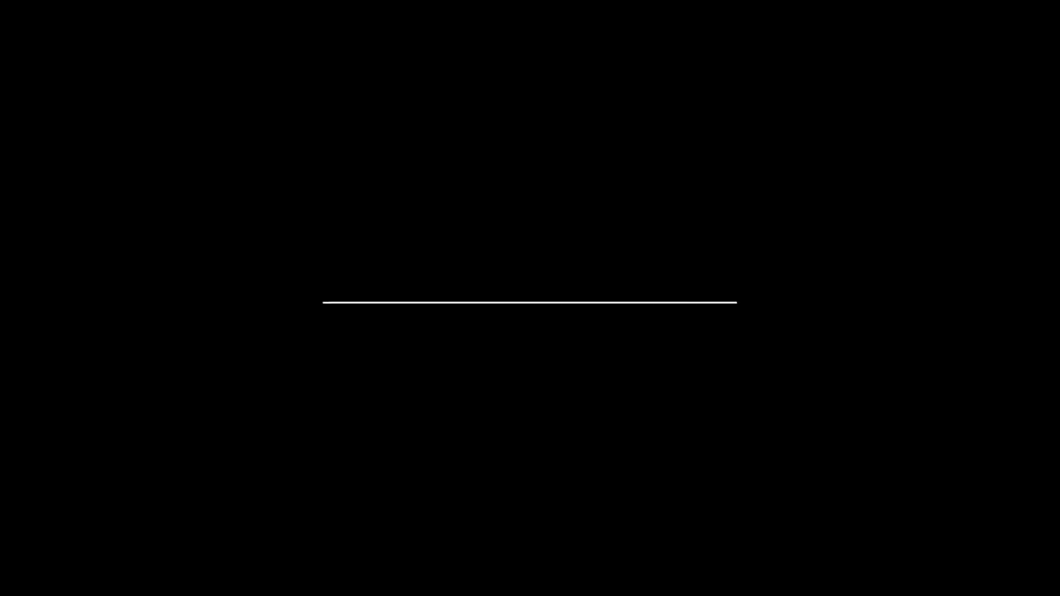